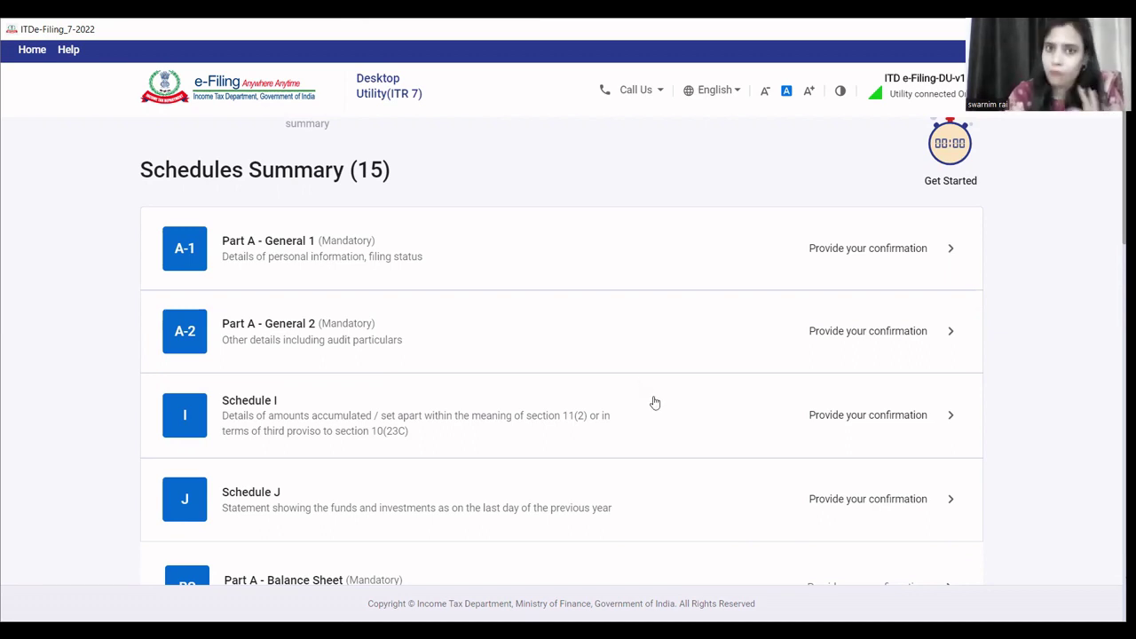
Open Schedule I from the schedules summary and start another accumulation year entry.
left_click(948, 422)
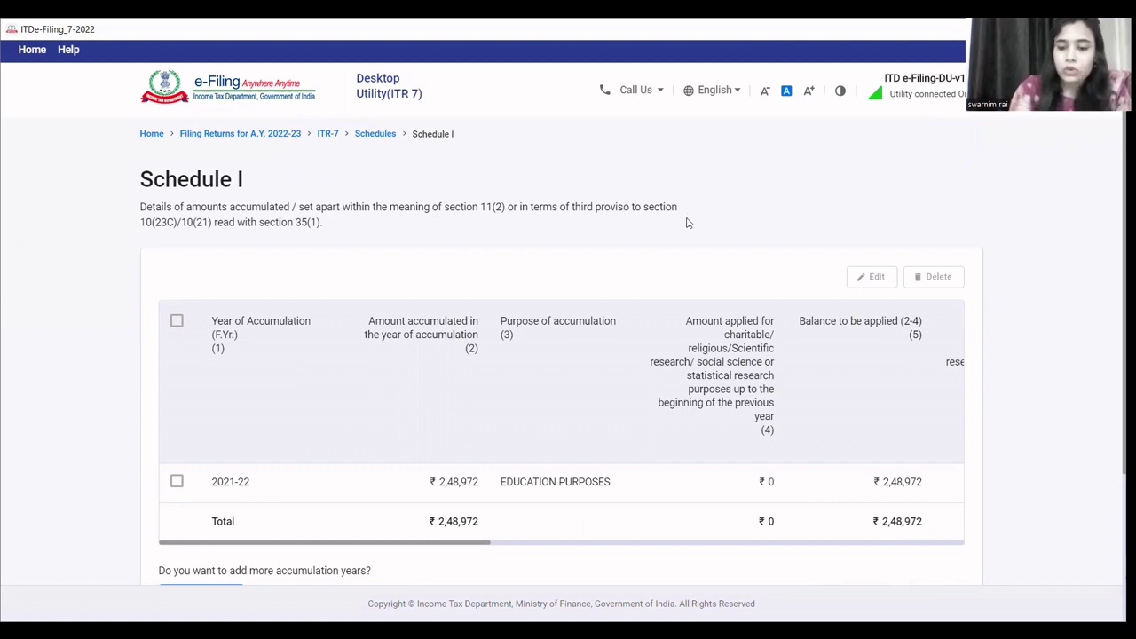
scroll(686, 222, "down", 1)
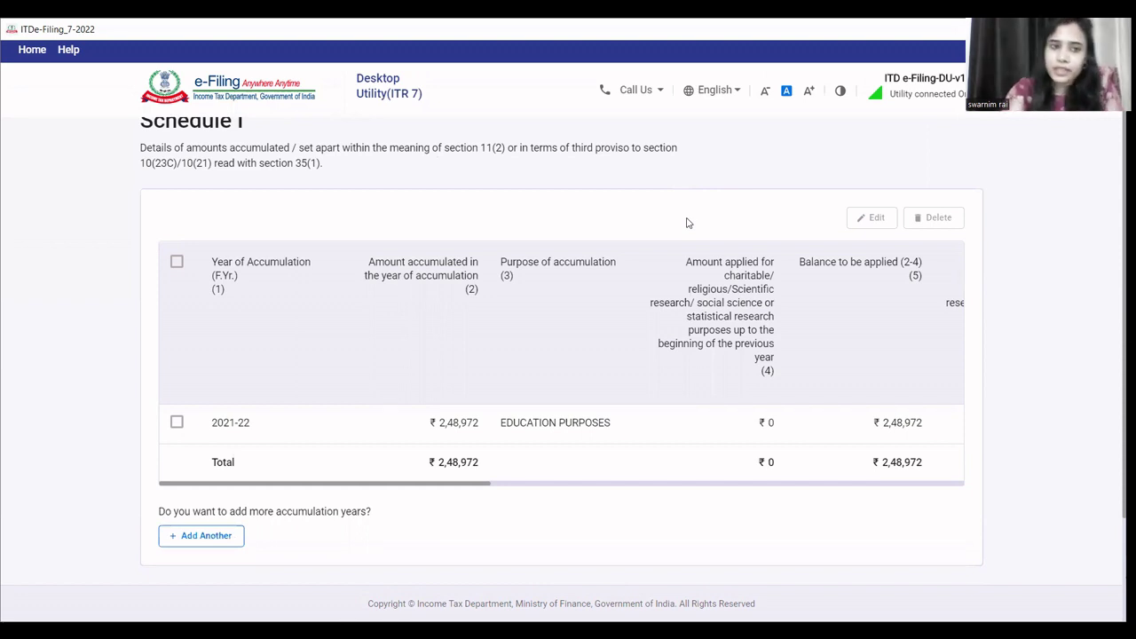
left_click(195, 537)
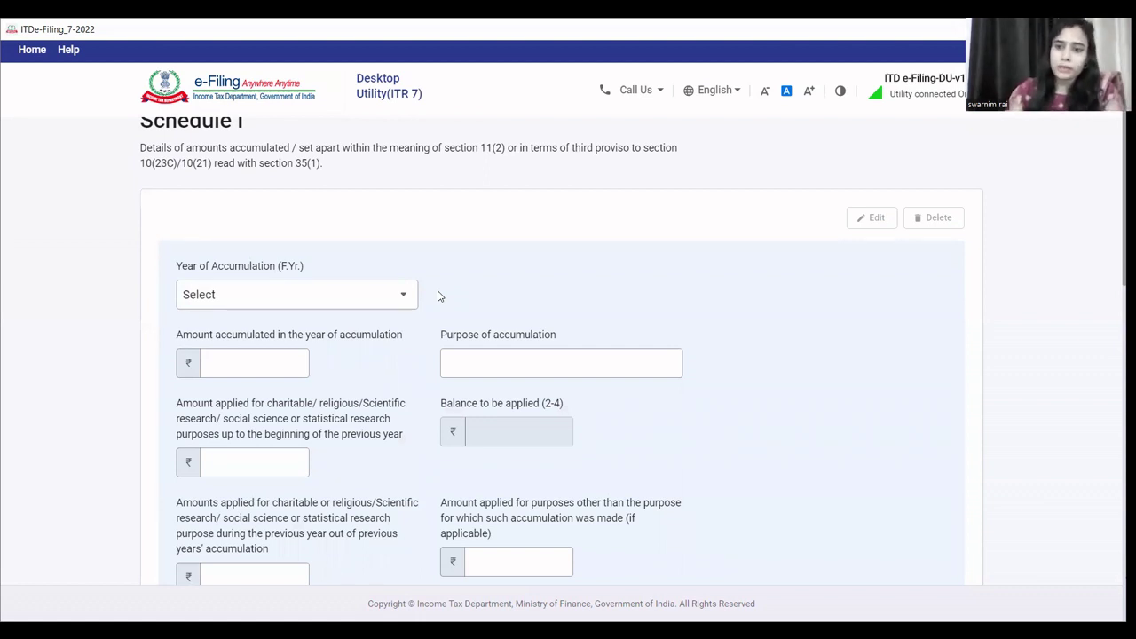
Examine the year of accumulation options and the fields for the amount accumulated and the amount applied up to the previous year's beginning.
left_click(402, 298)
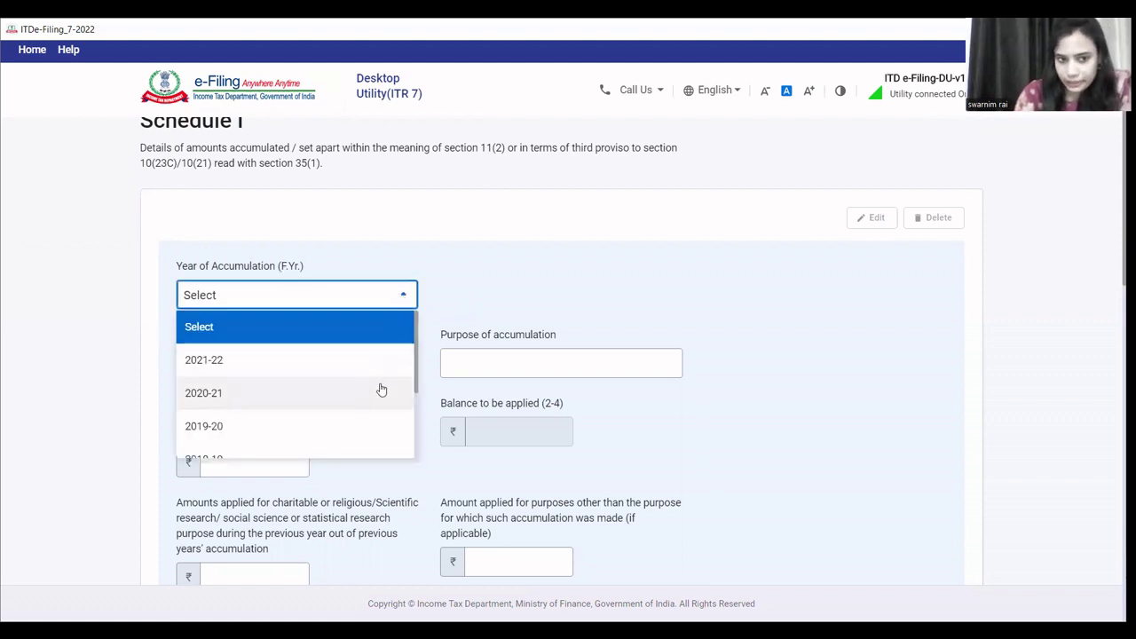
left_click(609, 274)
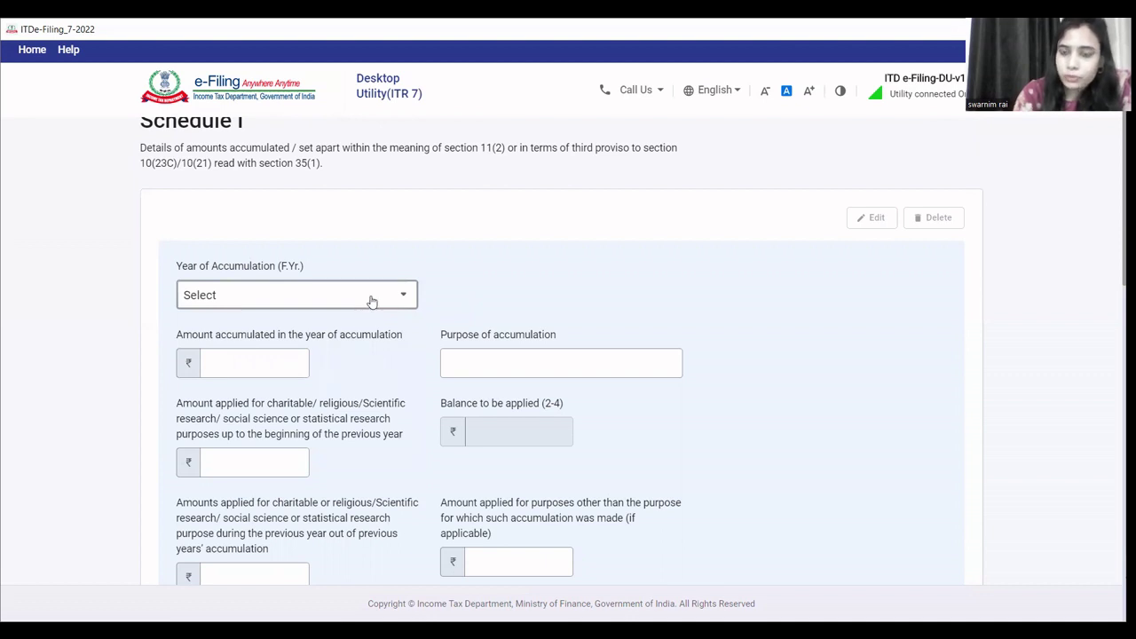
left_click(263, 363)
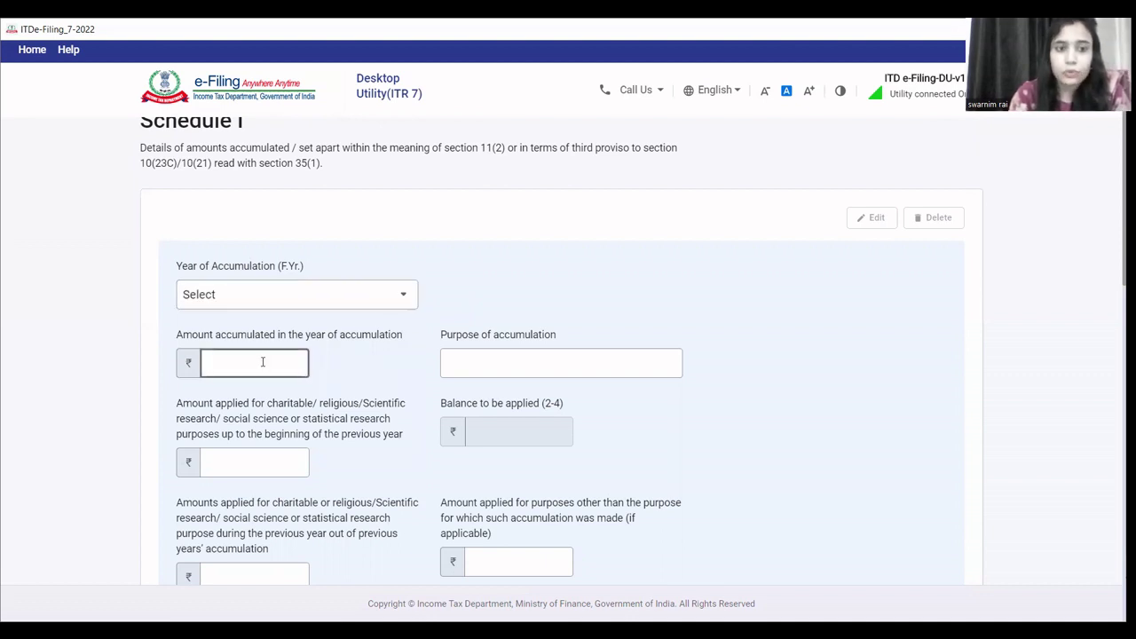
left_click(325, 360)
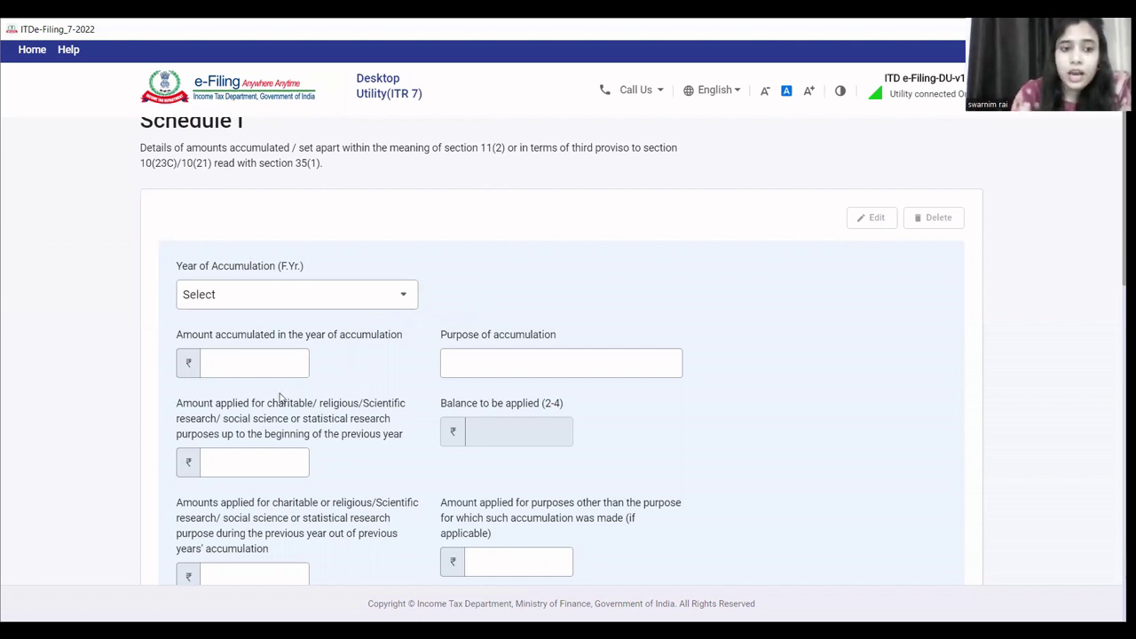
left_click(266, 463)
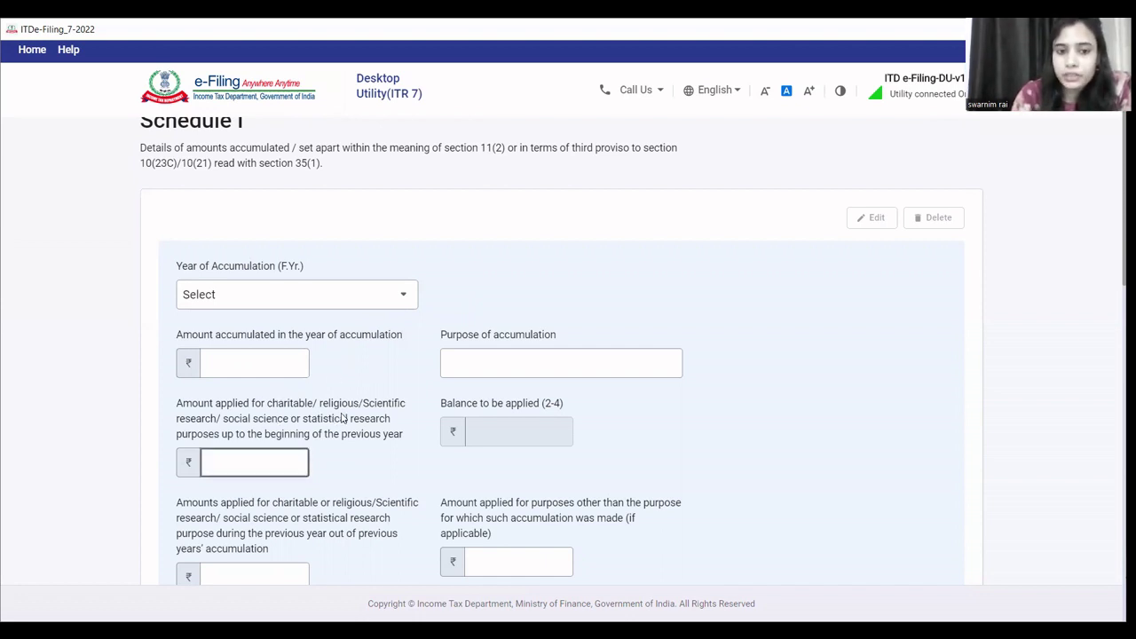
left_click(122, 449)
left_click(226, 438)
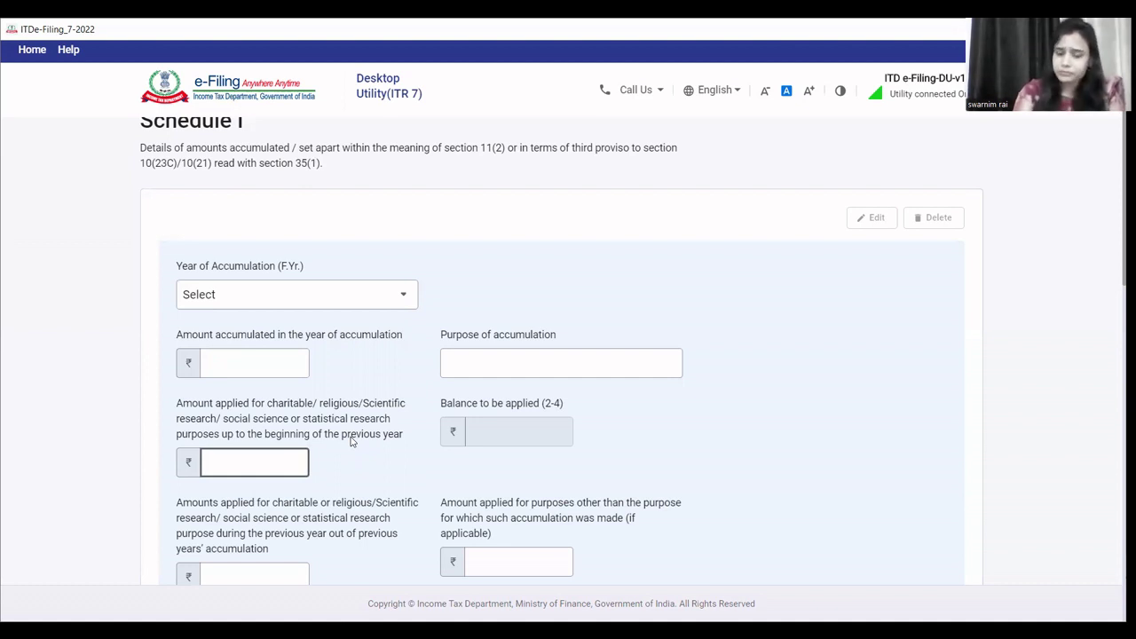
left_click(262, 469)
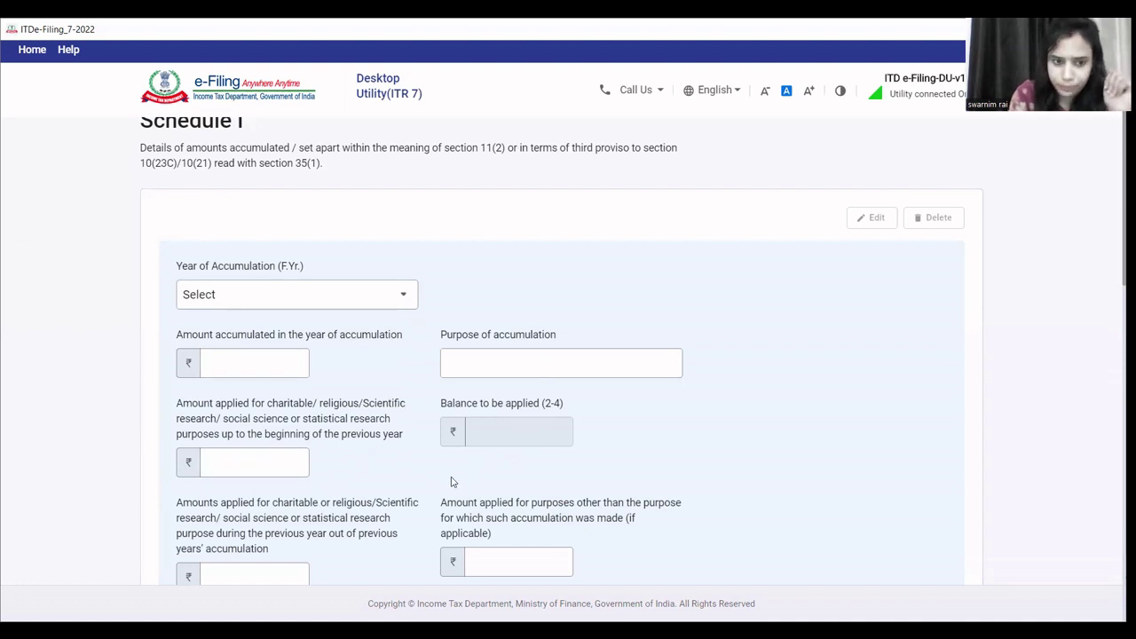
Examine how the amounts applied during the previous year and for other purposes relate to the accumulated amount and the balance to be applied.
scroll(816, 391, "down", 1)
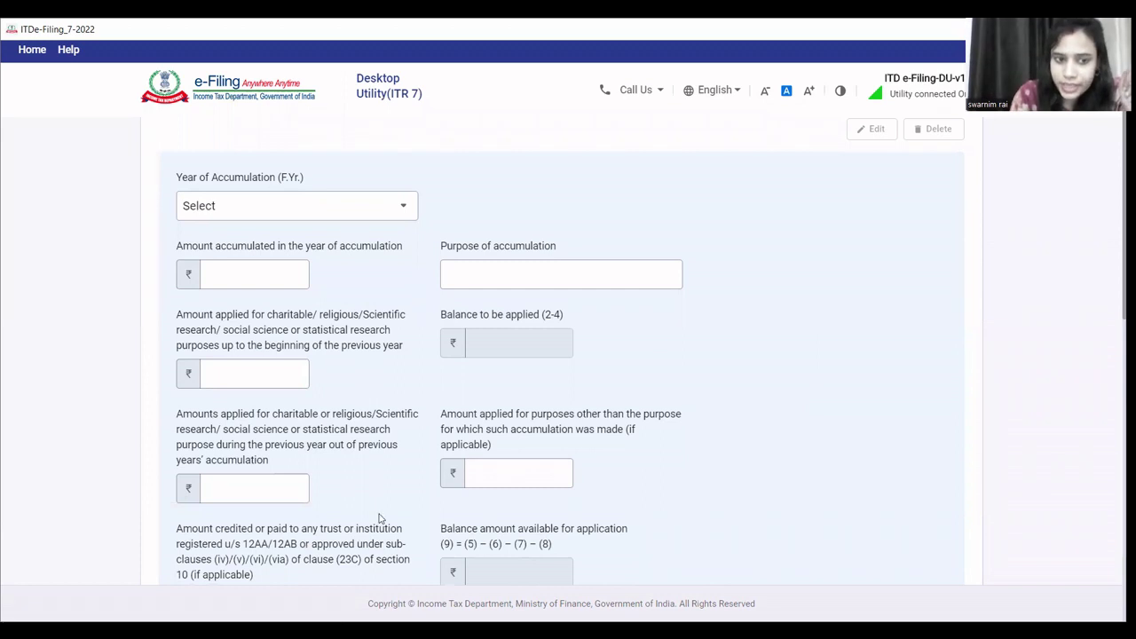
left_click(257, 489)
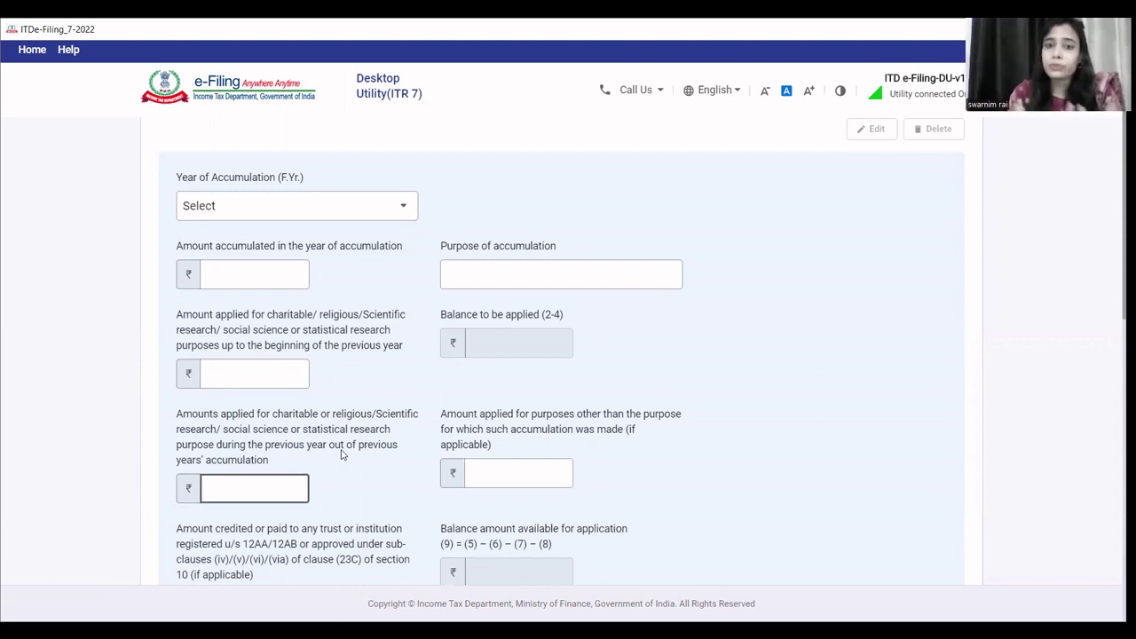
left_click(294, 324)
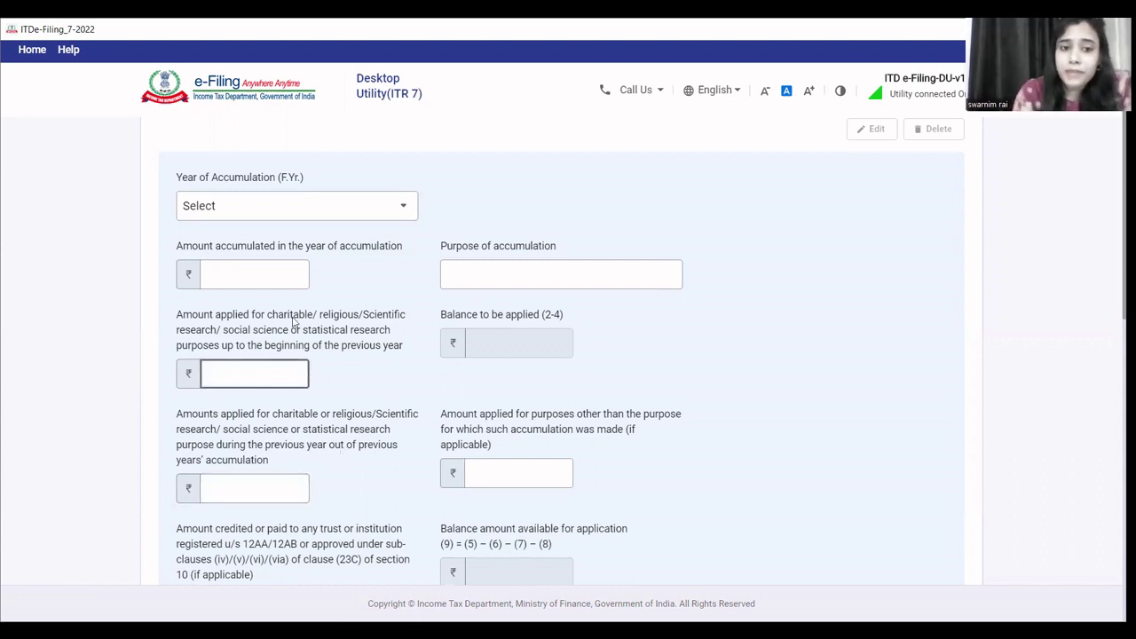
left_click(281, 246)
left_click(275, 260)
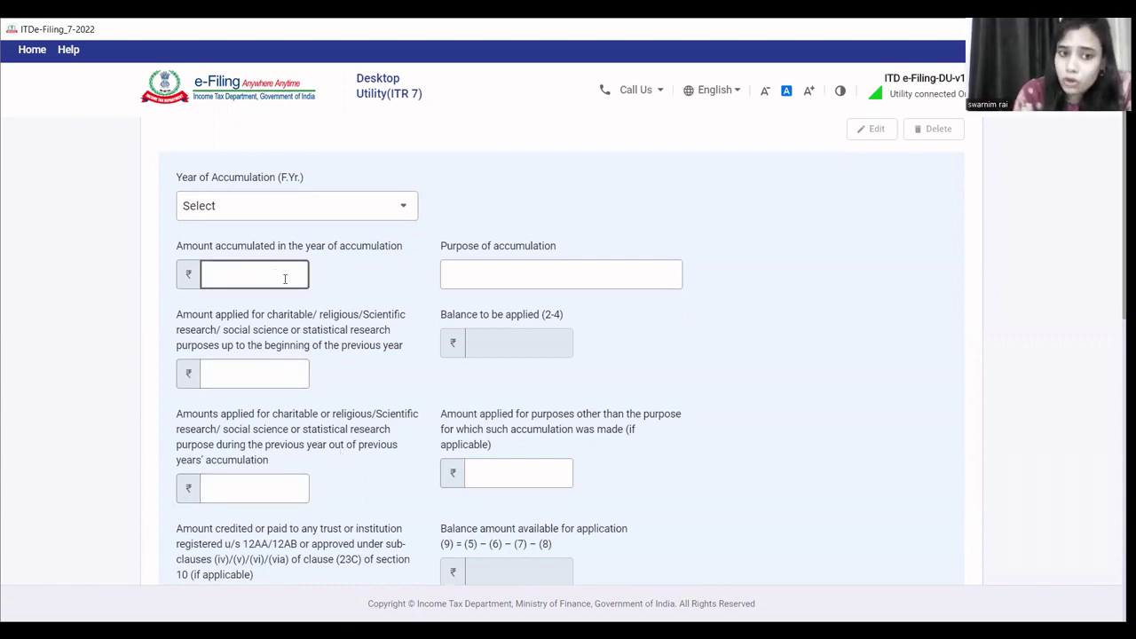
left_click(296, 156)
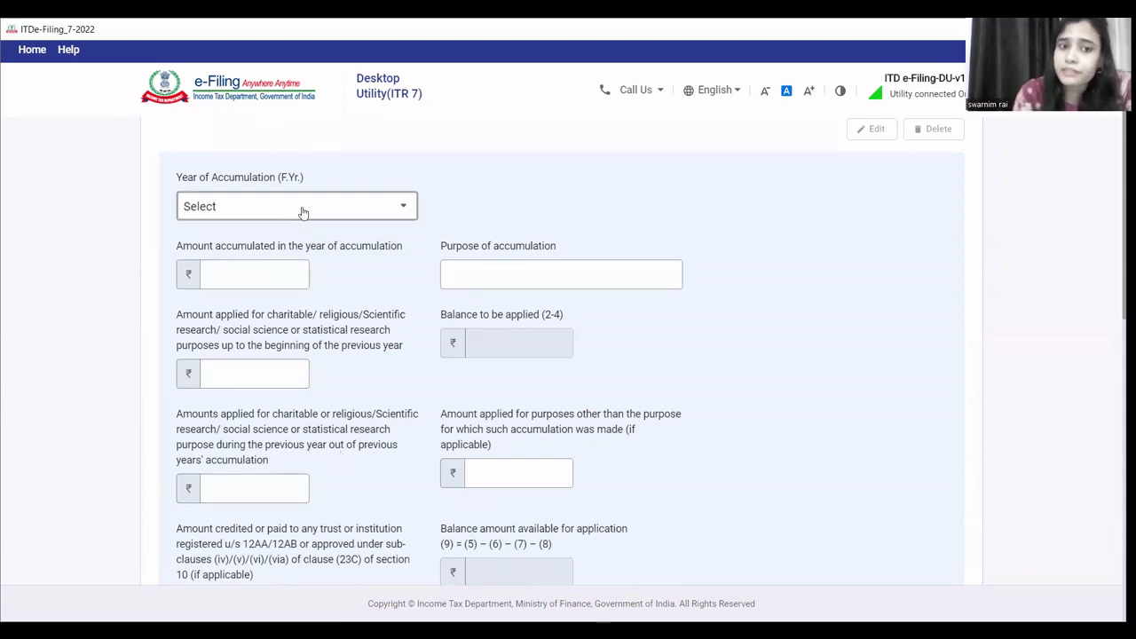
left_click(266, 373)
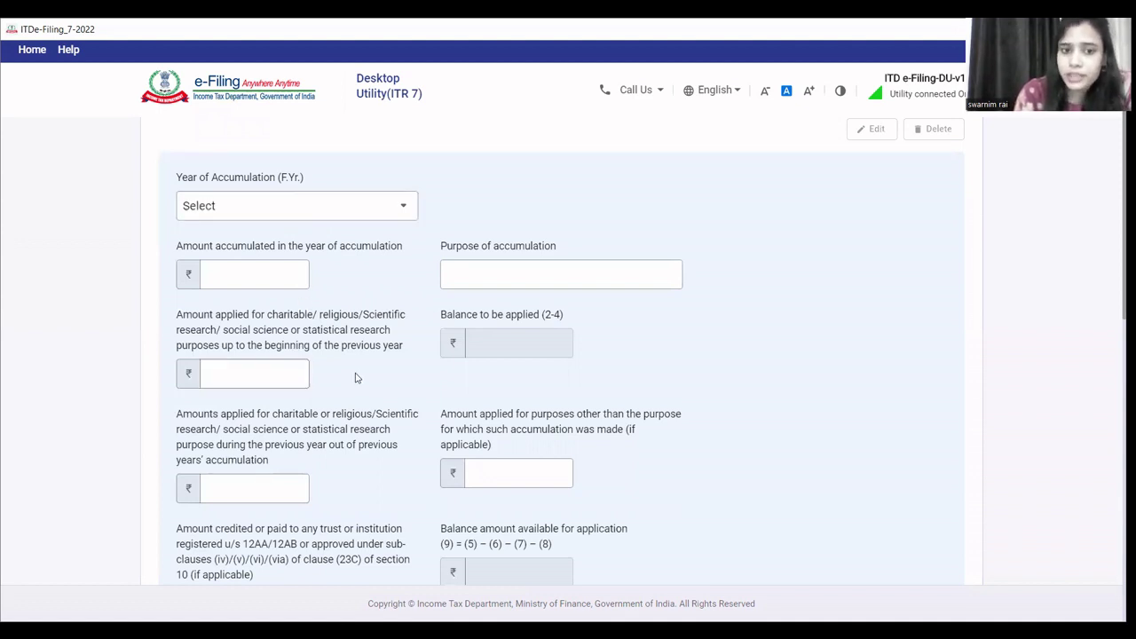
left_click(433, 355)
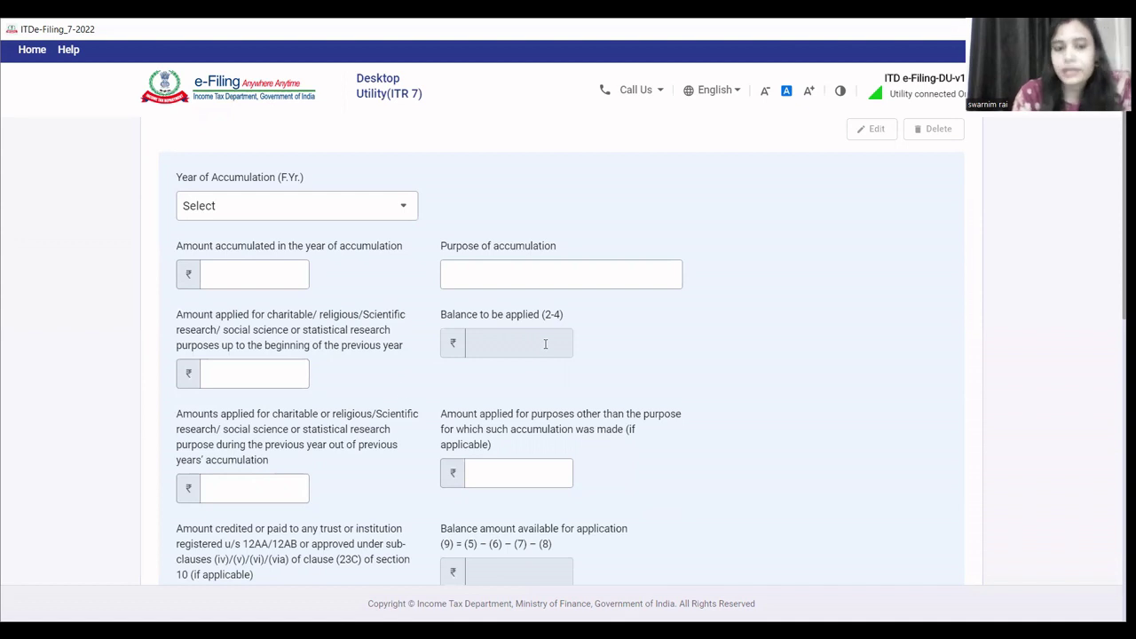
left_click(300, 487)
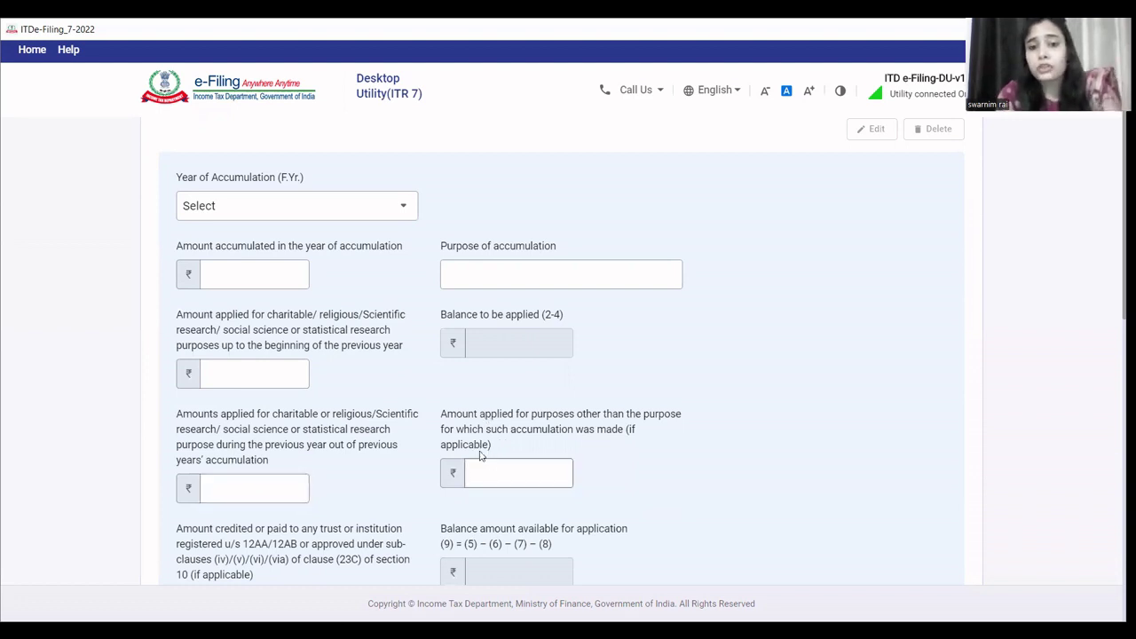
left_click(502, 473)
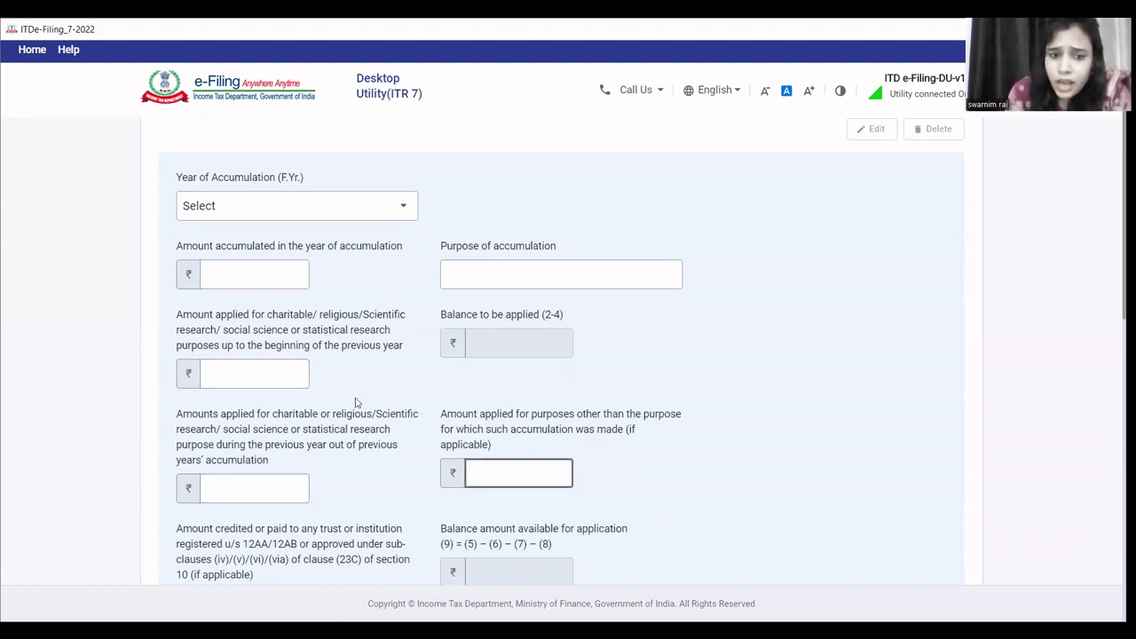
left_click(267, 374)
left_click(252, 274)
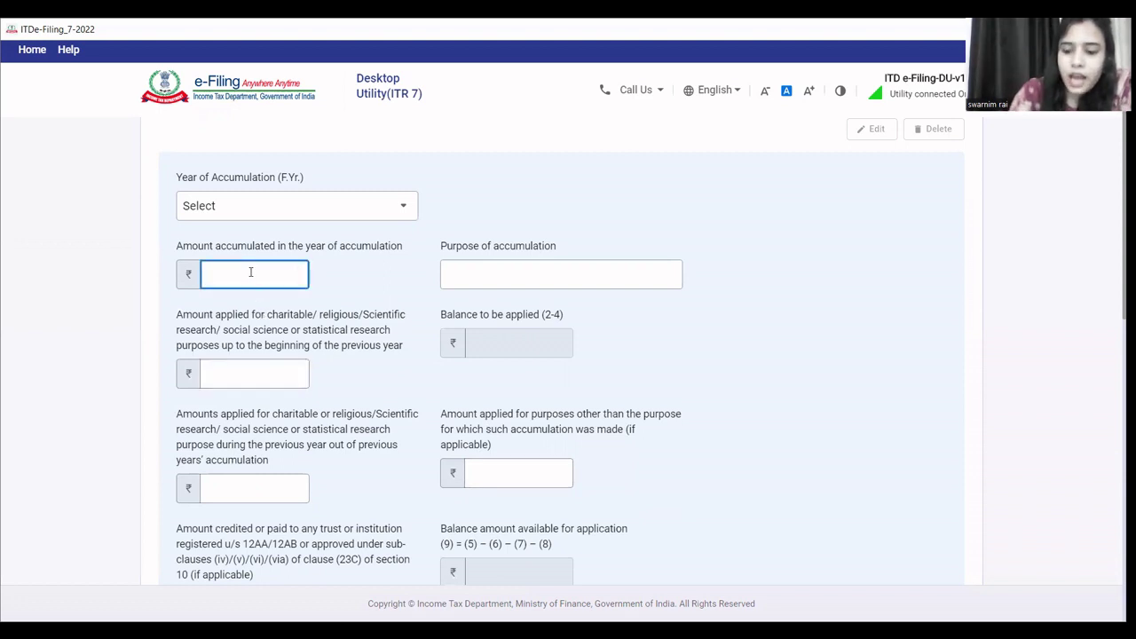
type("1000")
key("BackSpace")
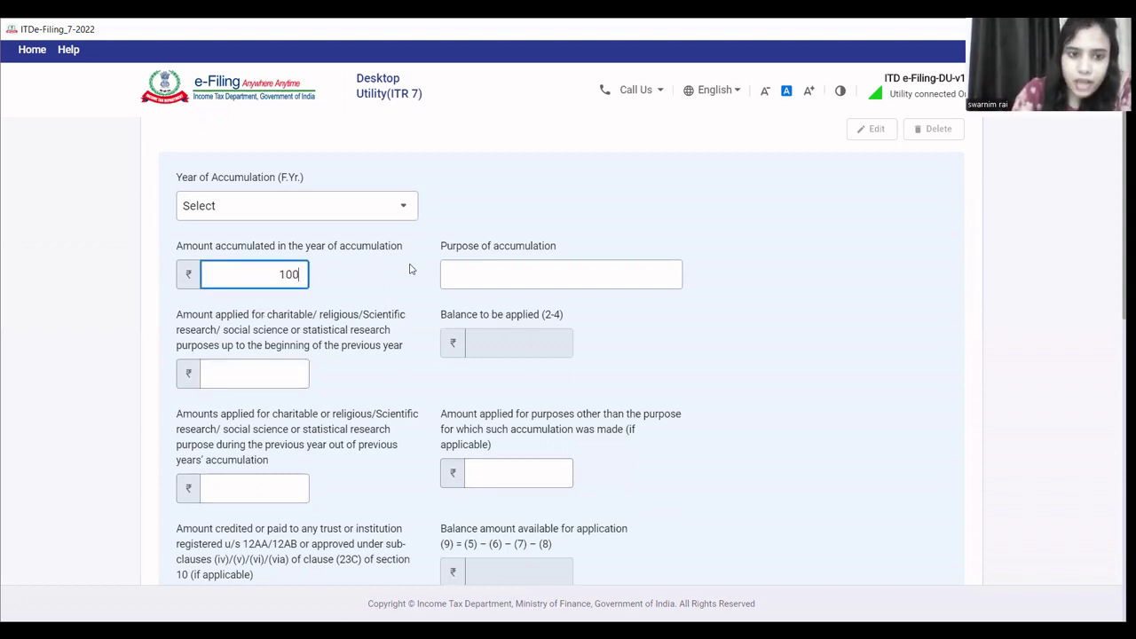
Set the year of accumulation to 2019-20 and the amount accumulated in that year to 100.
left_click(391, 220)
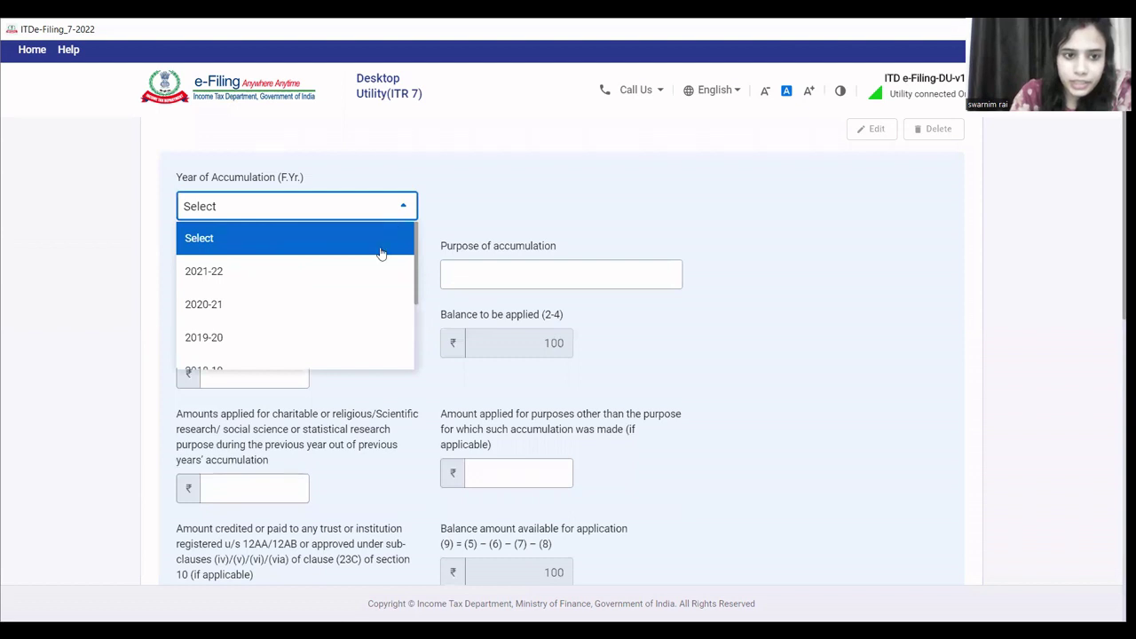
left_click(332, 338)
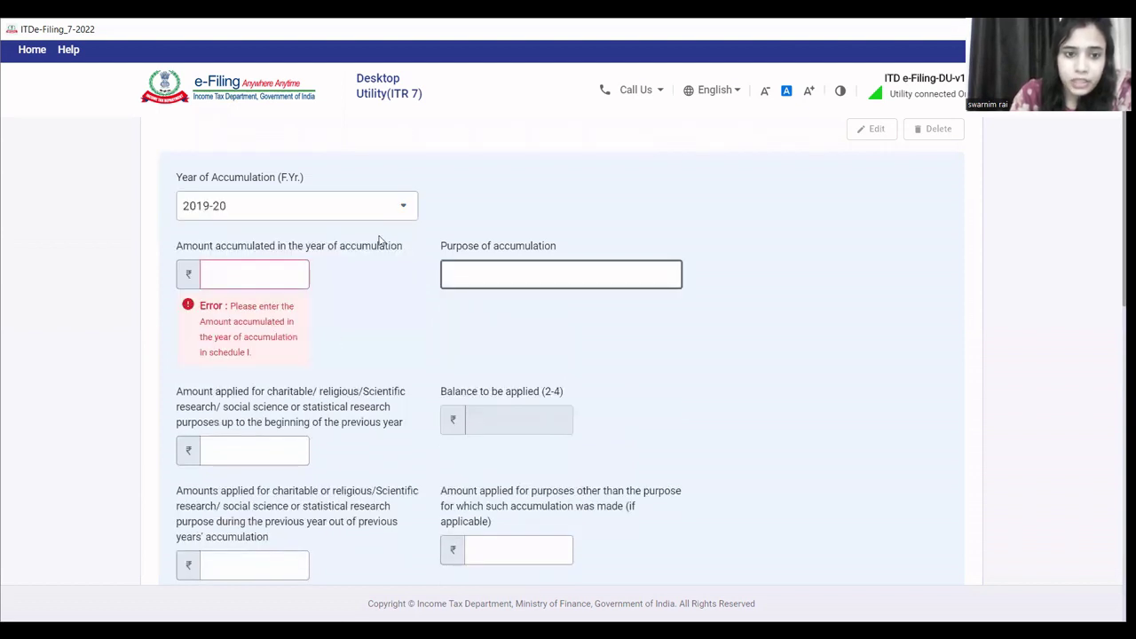
left_click(292, 275)
type("10")
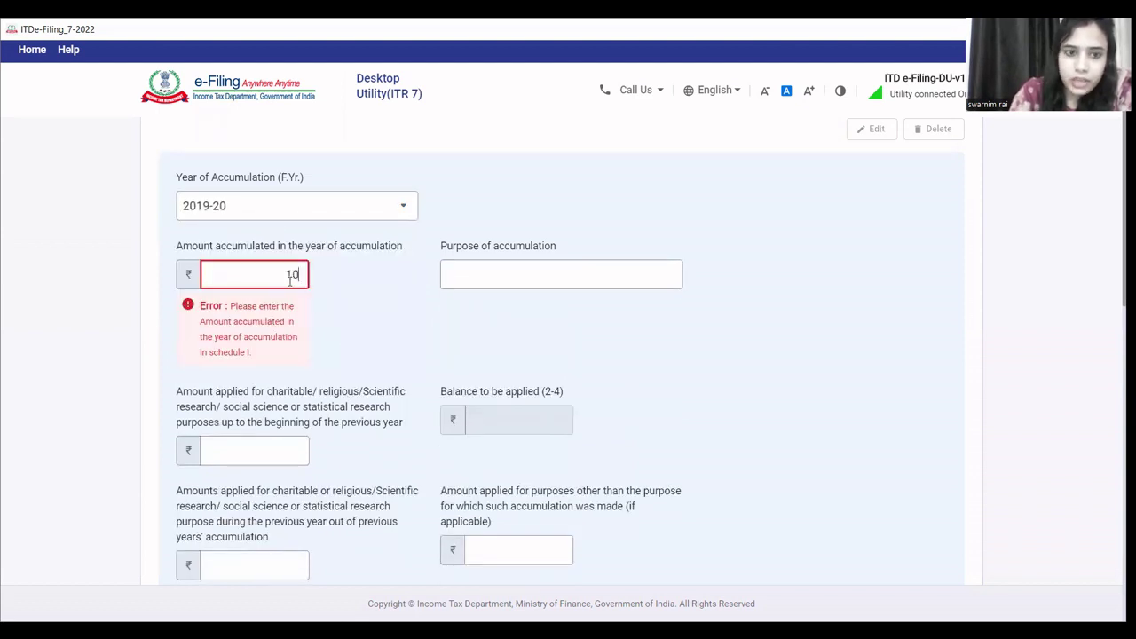
type("0")
Enter "educational purpose" as the purpose of accumulation.
left_click(475, 267)
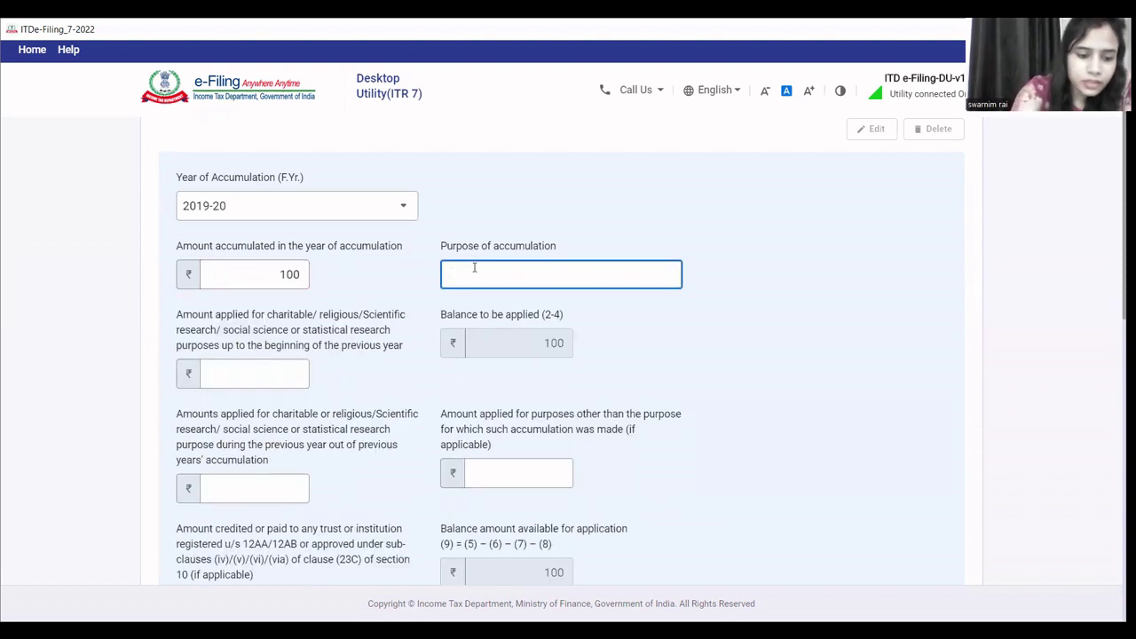
type("educa")
type("ti")
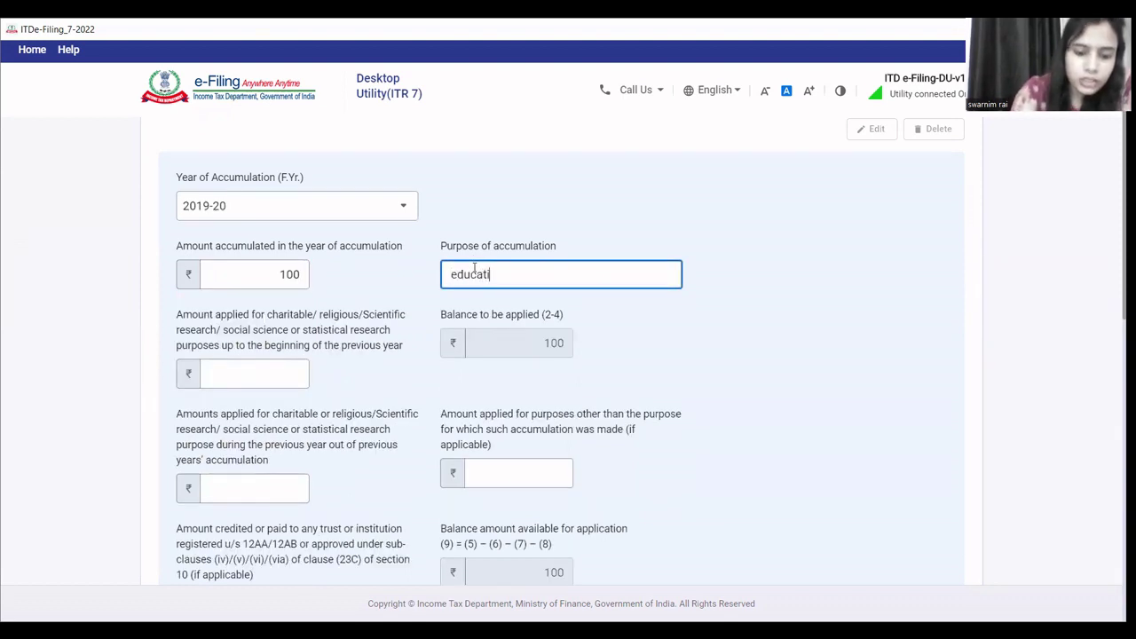
type("onal purpose")
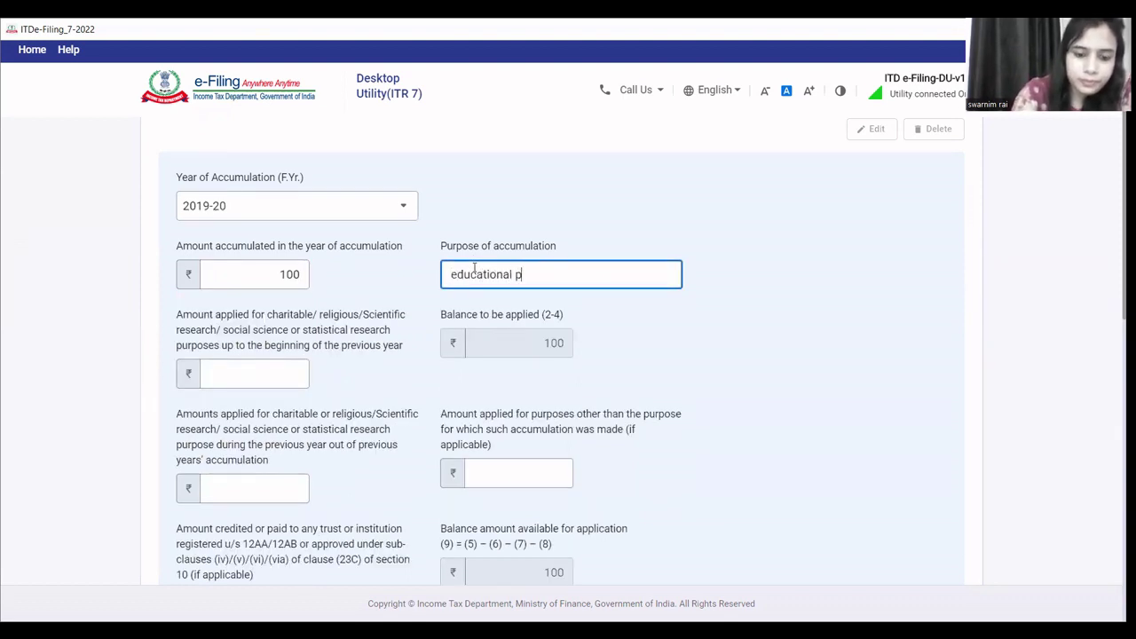
left_click(656, 363)
Set the amount applied up to the beginning of the previous year to 10 and the amount applied during the previous year to 50.
left_click(242, 376)
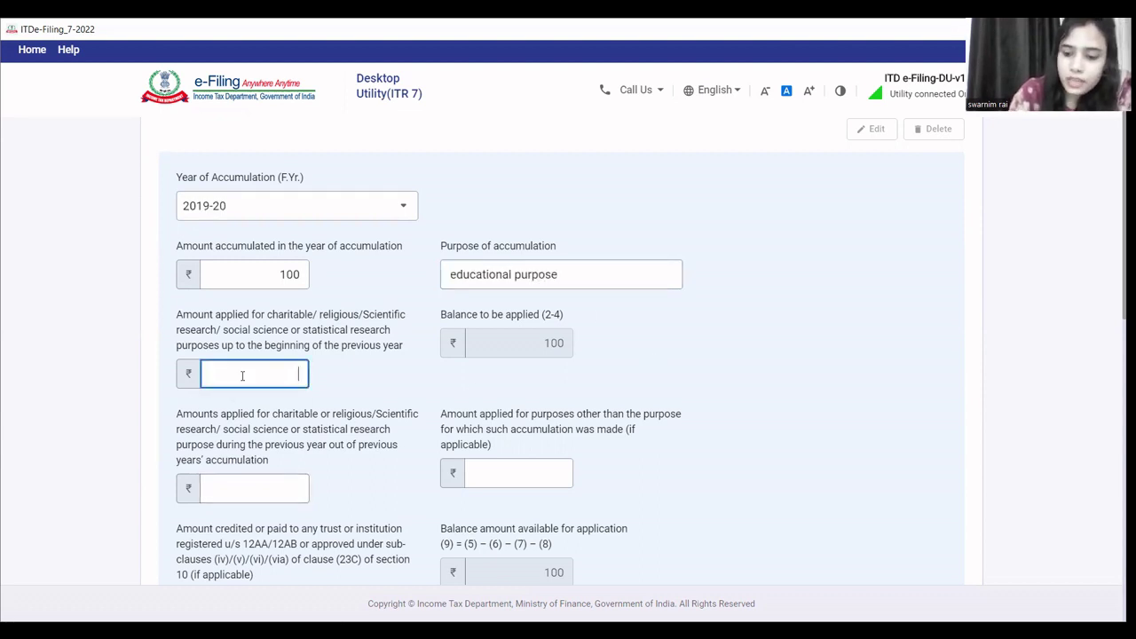
type("10")
left_click(322, 399)
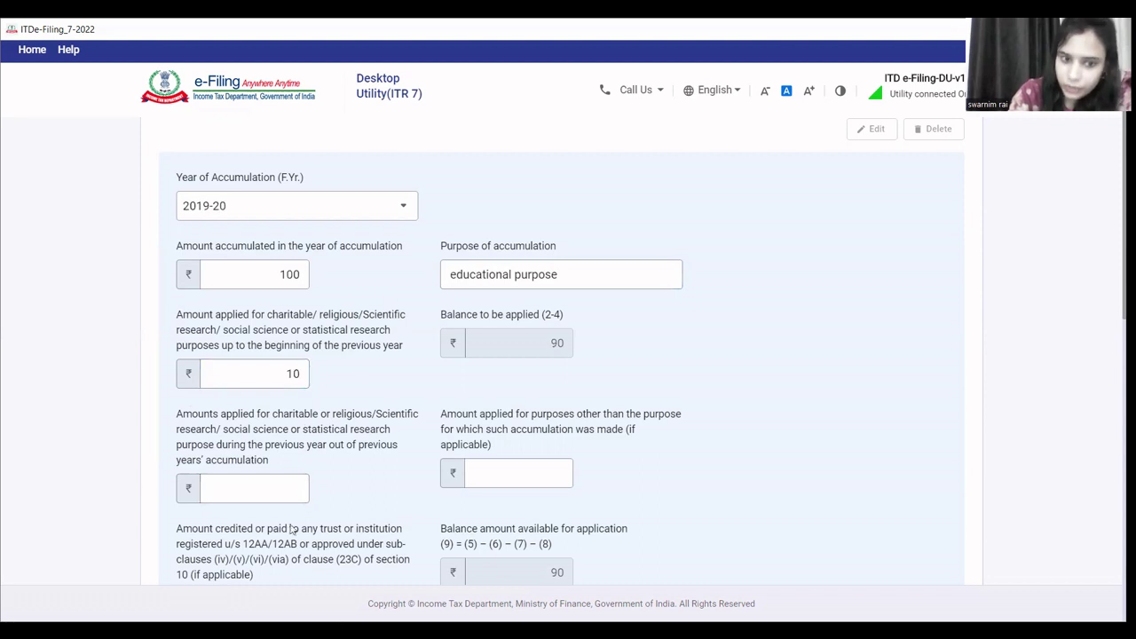
left_click(285, 493)
type("50")
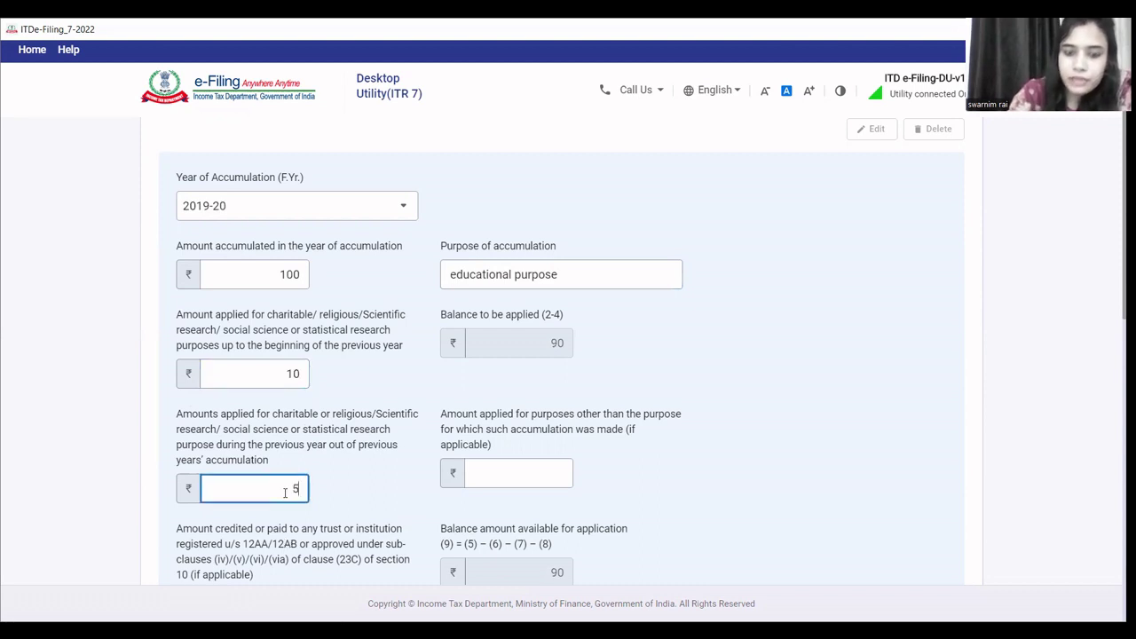
left_click(330, 496)
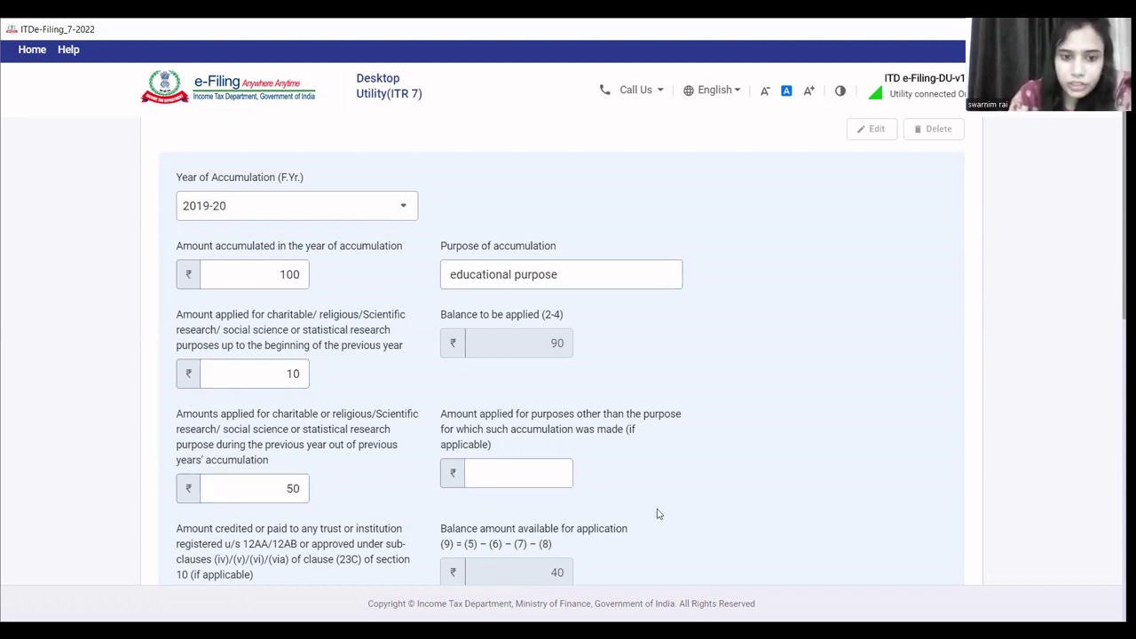
Review the fields for the amount applied for other purposes and the amount credited or paid to registered trusts or institutions.
scroll(678, 502, "down", 1)
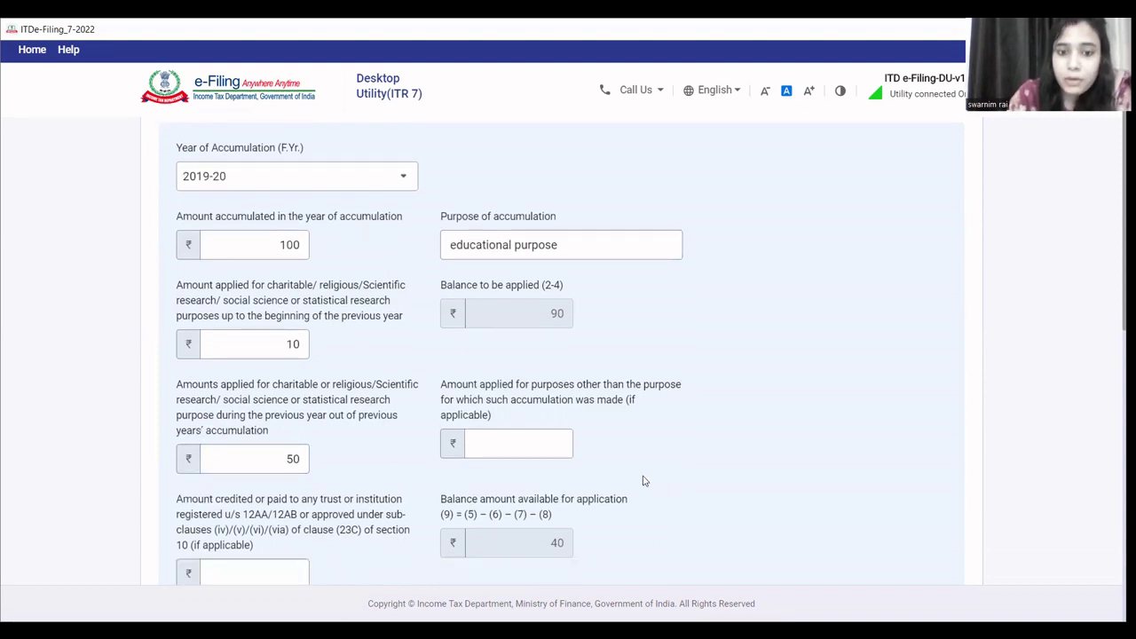
left_click(568, 435)
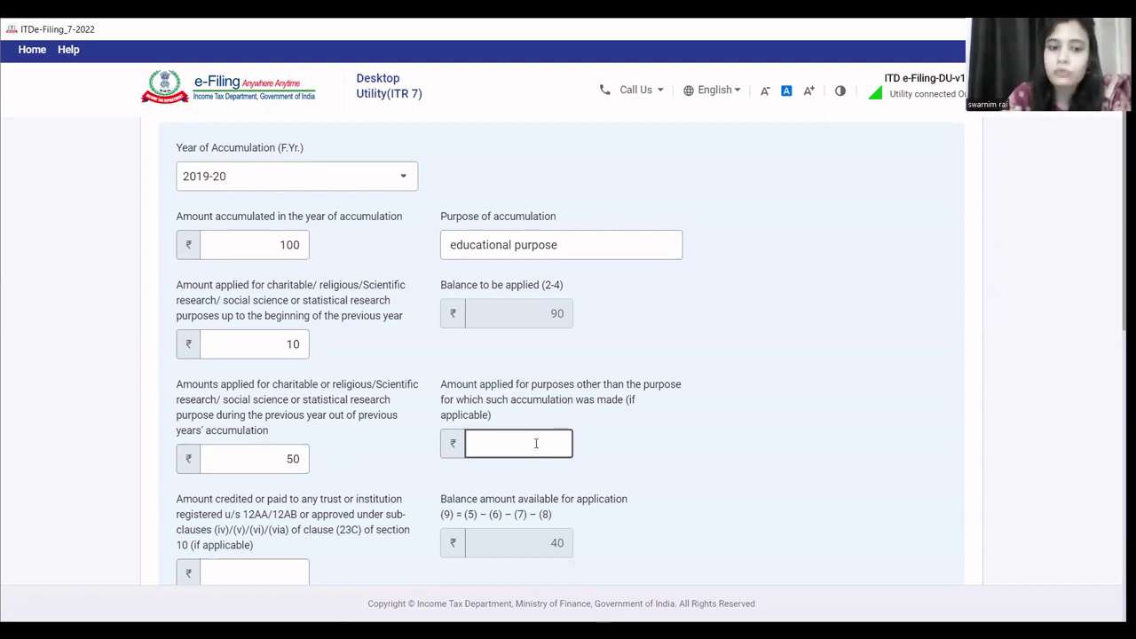
left_click(657, 442)
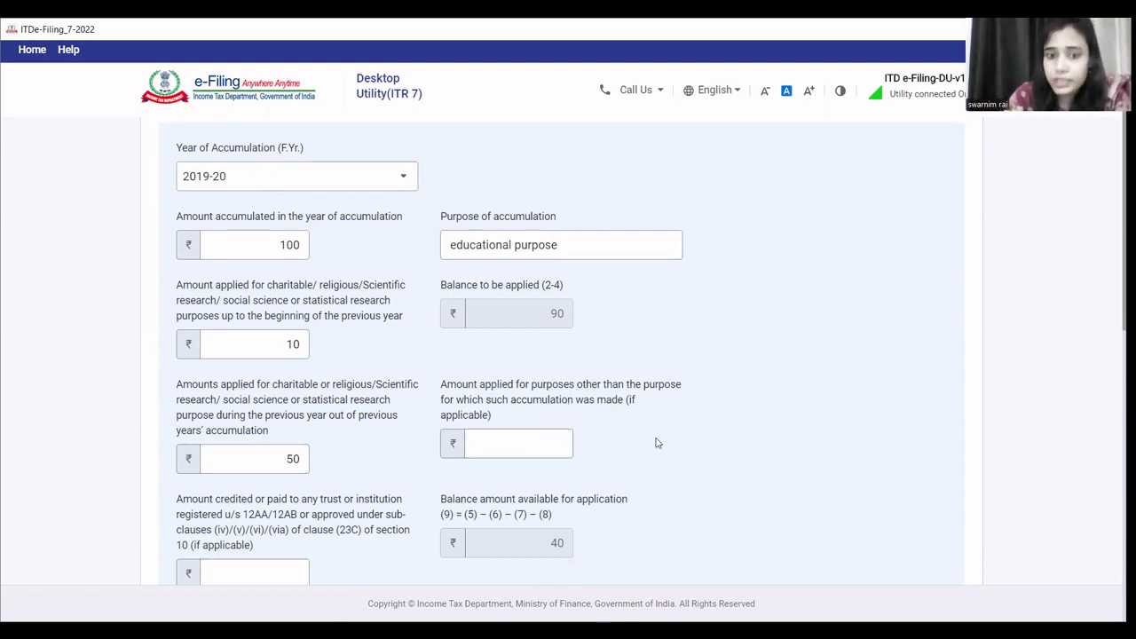
scroll(657, 442, "down", 1)
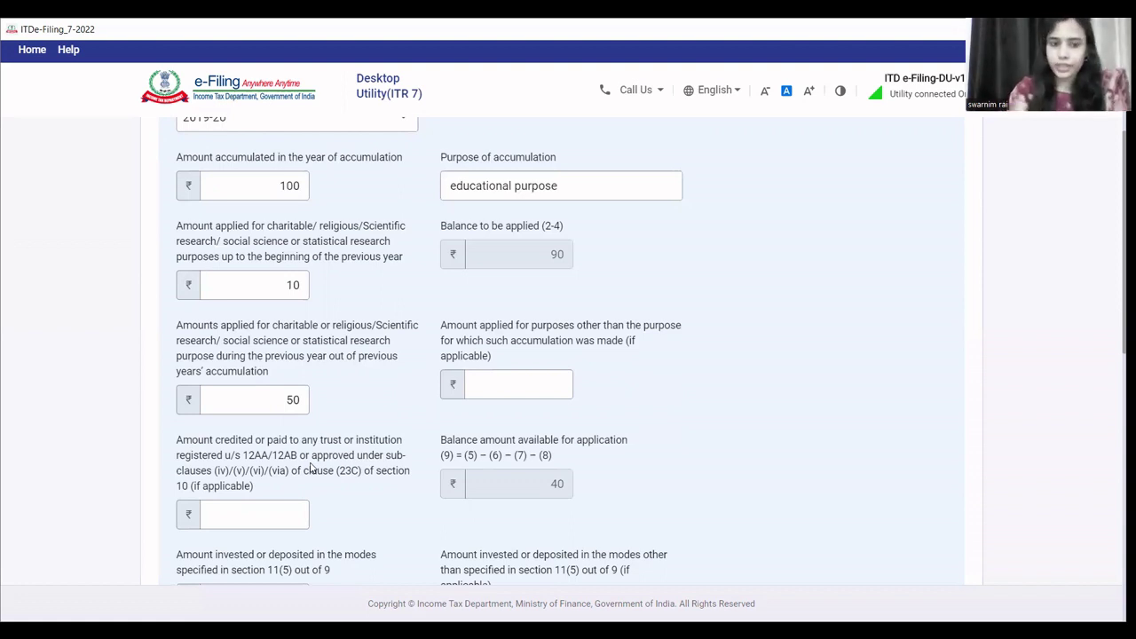
Set the amount invested or deposited in the modes specified in section 11(5) to 40.
left_click(283, 517)
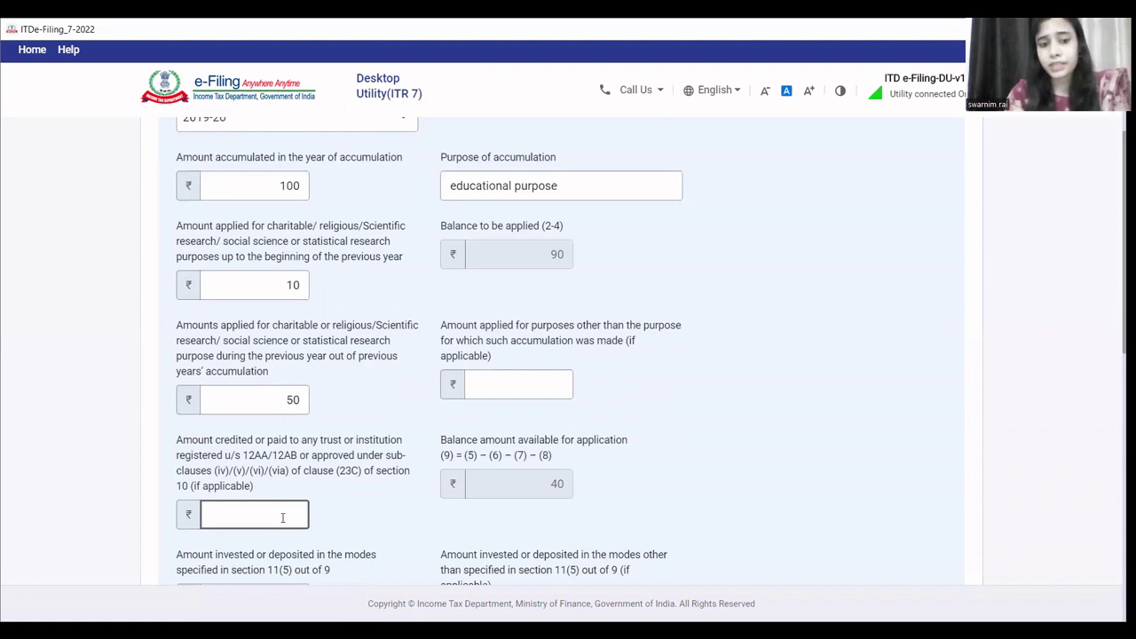
left_click(500, 558)
scroll(732, 502, "down", 1)
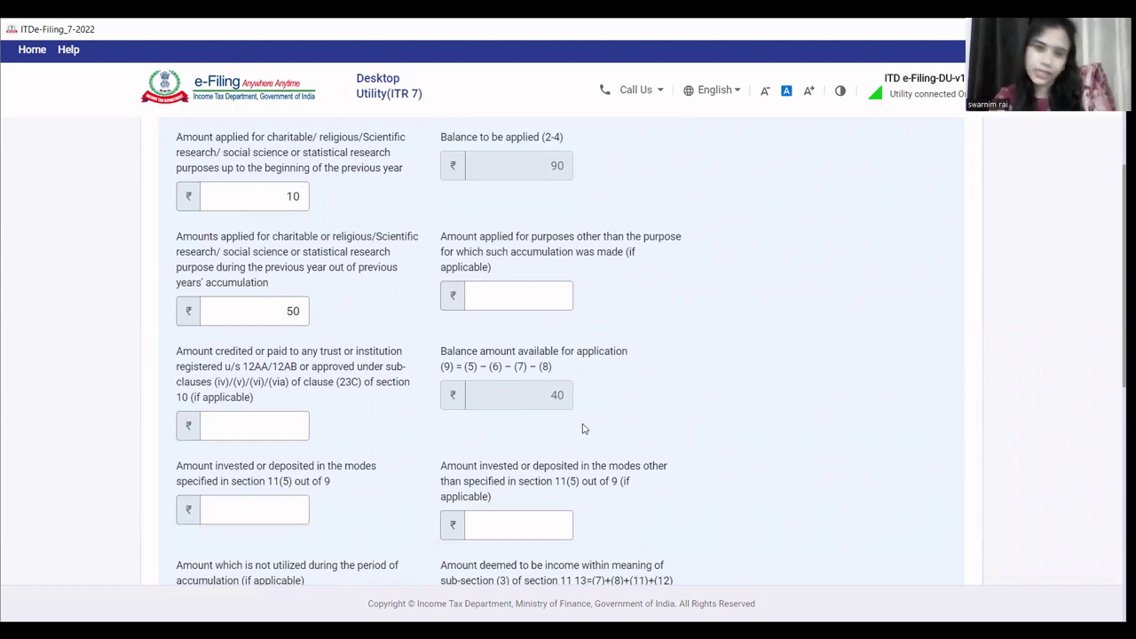
left_click(212, 508)
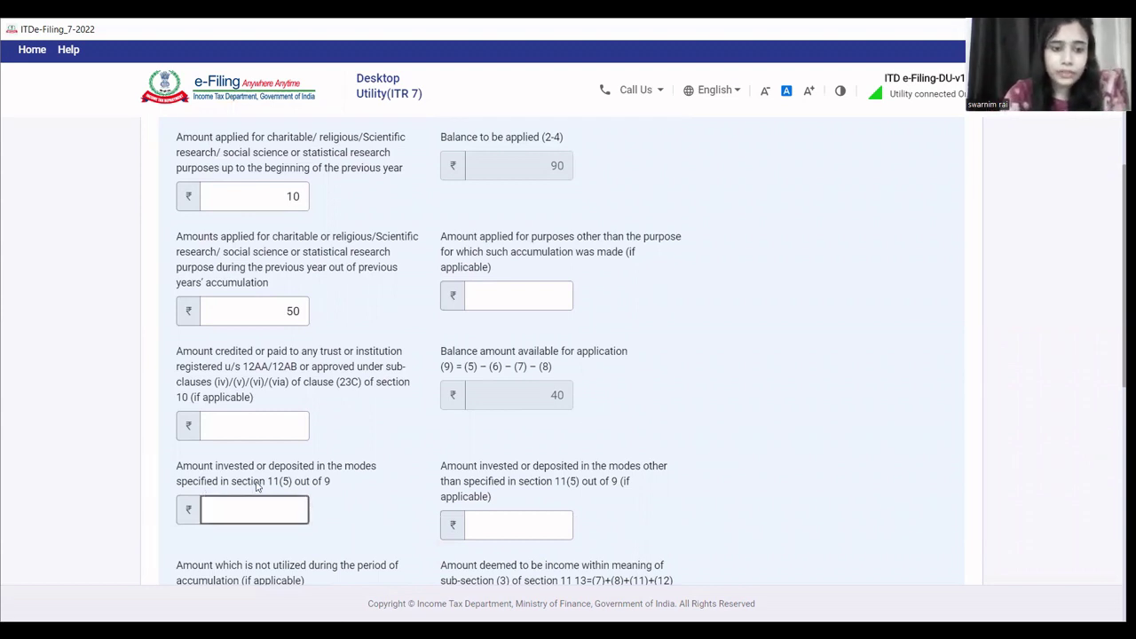
left_click(395, 482)
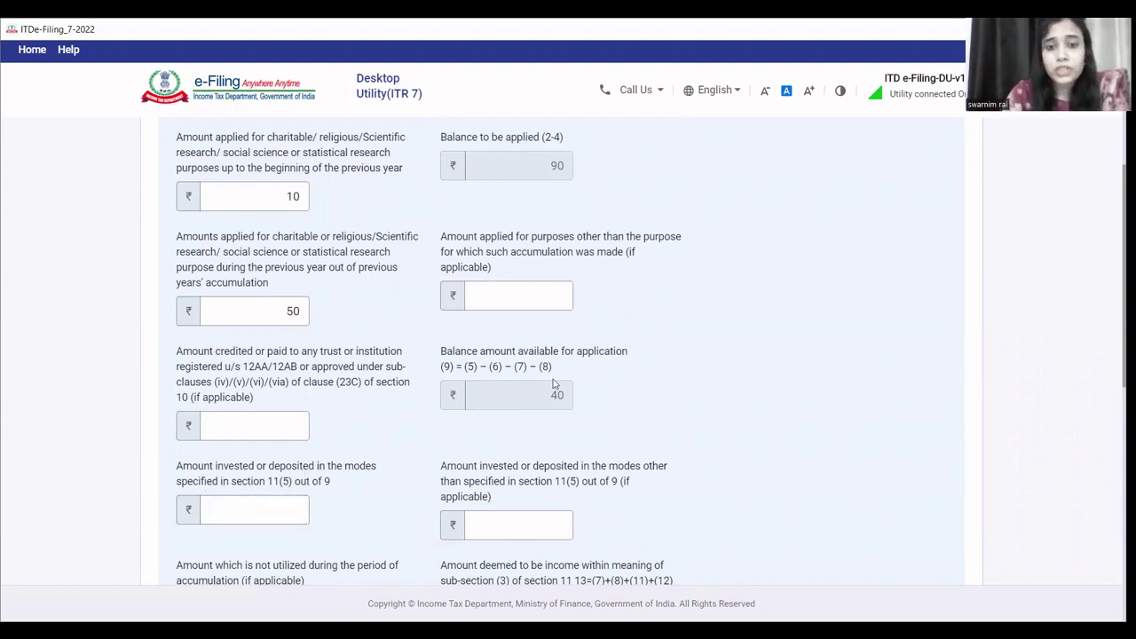
left_click(271, 426)
left_click(285, 509)
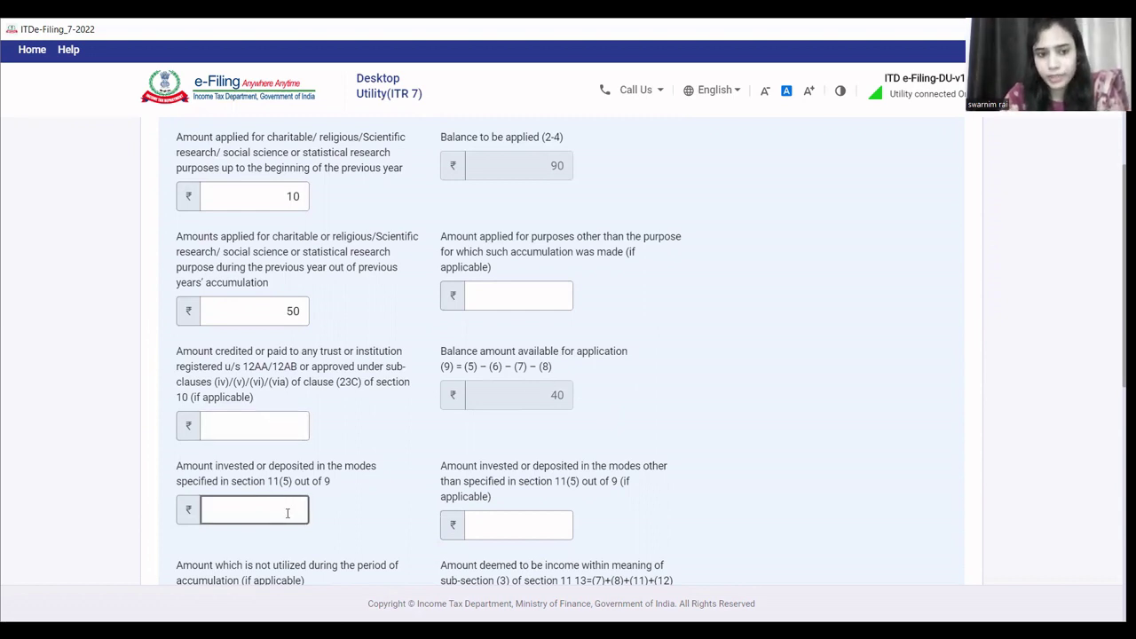
type("40")
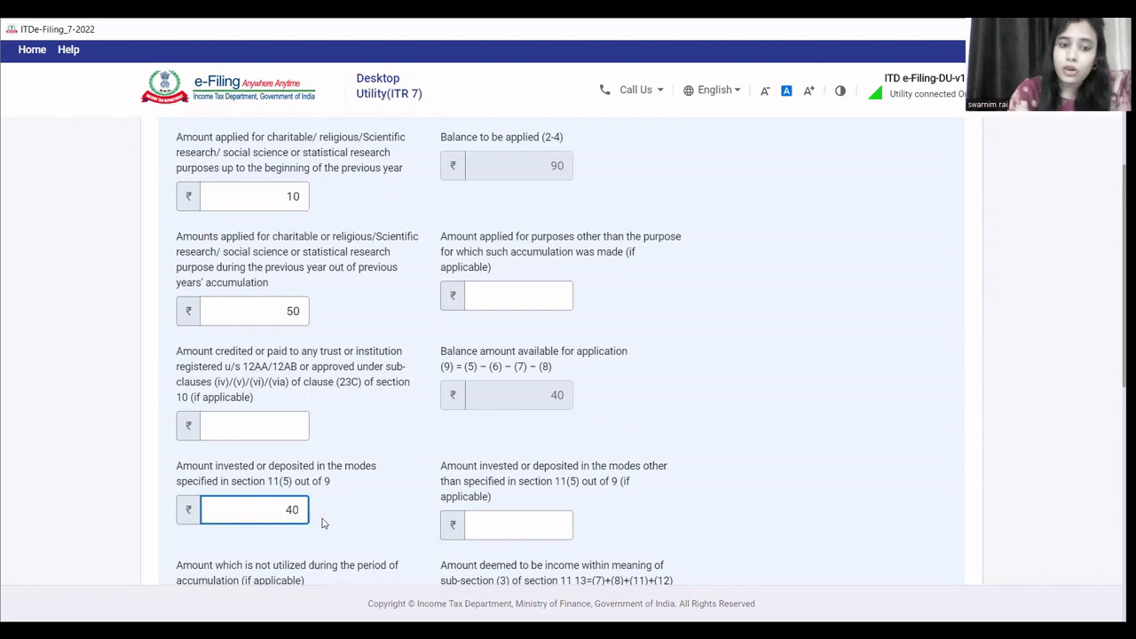
left_click(324, 523)
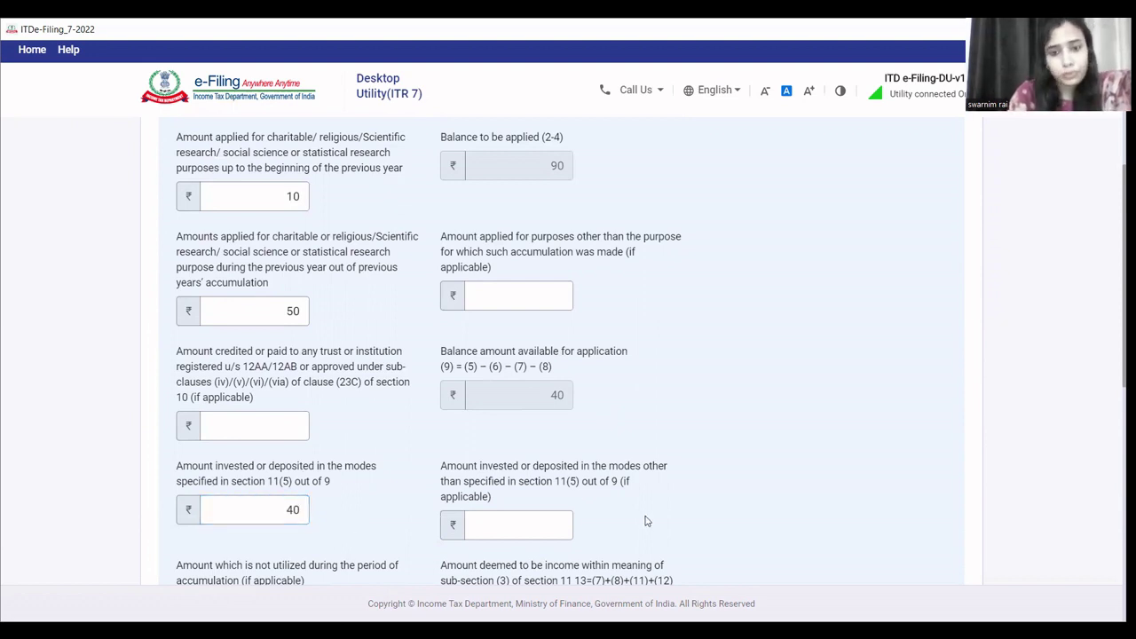
Review the fields for the amount invested in modes other than section 11(5) and the amount not utilized during the accumulation period.
scroll(645, 521, "down", 1)
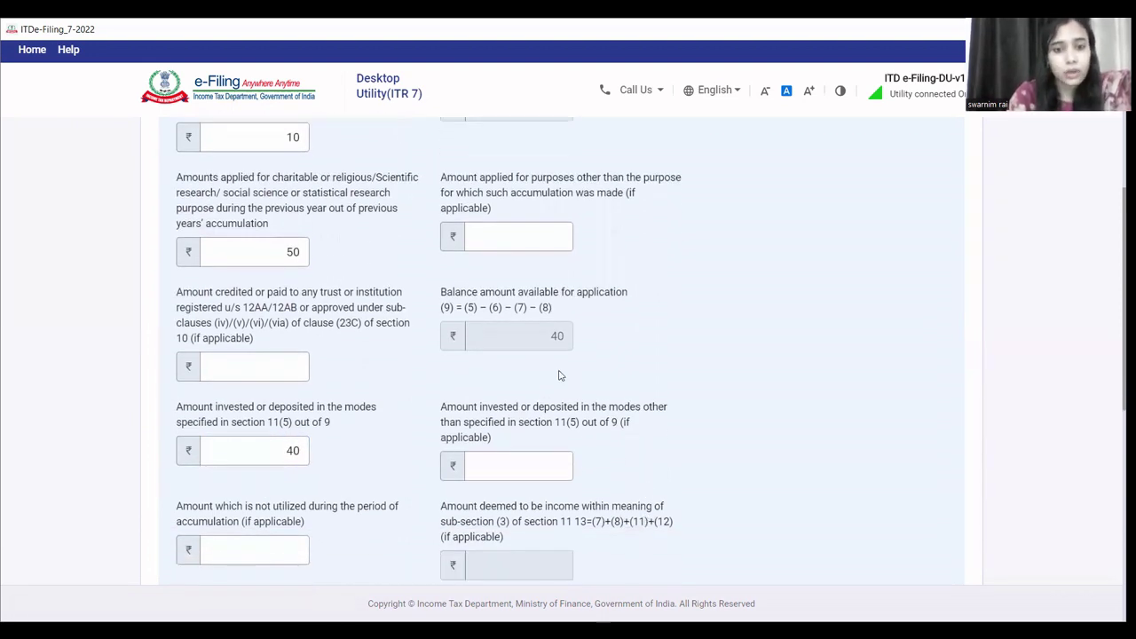
left_click(547, 453)
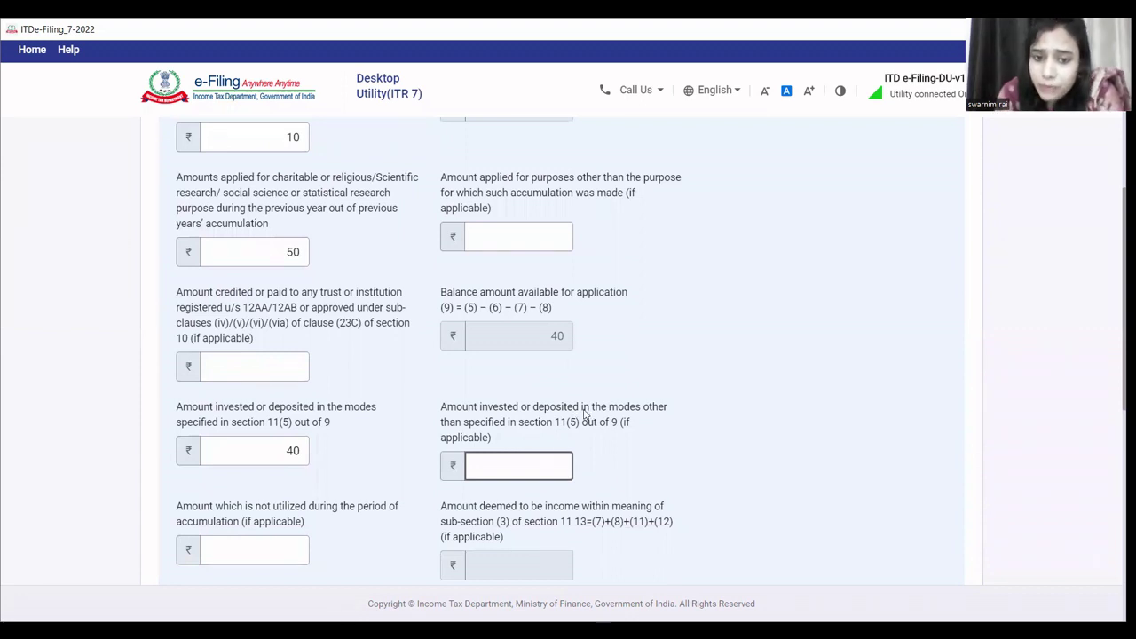
left_click(612, 459)
left_click(511, 474)
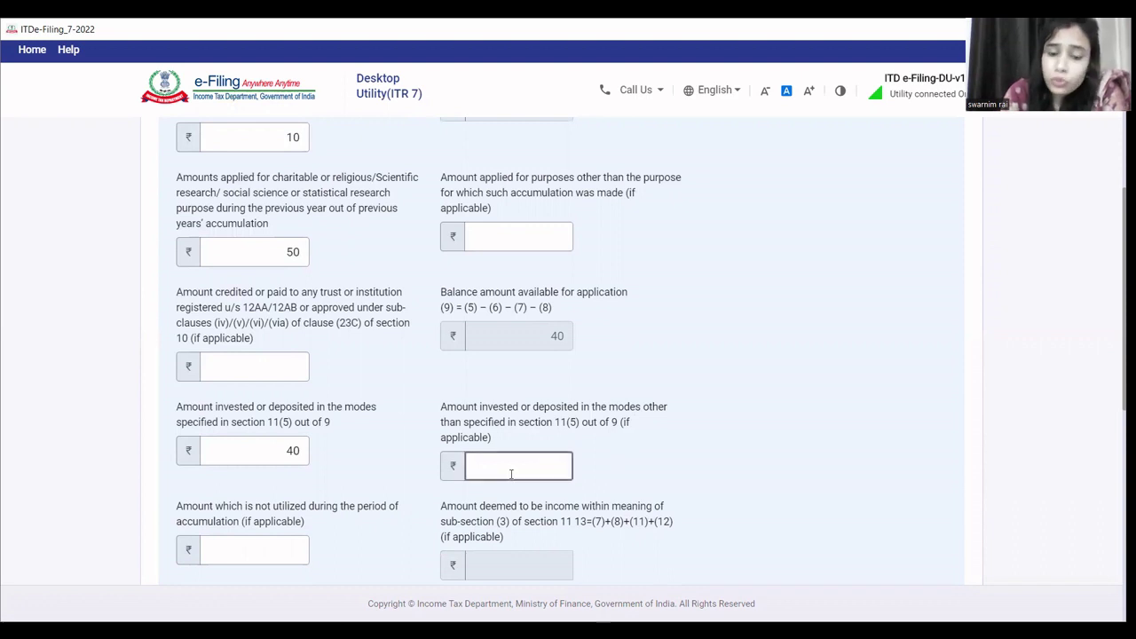
left_click(307, 490)
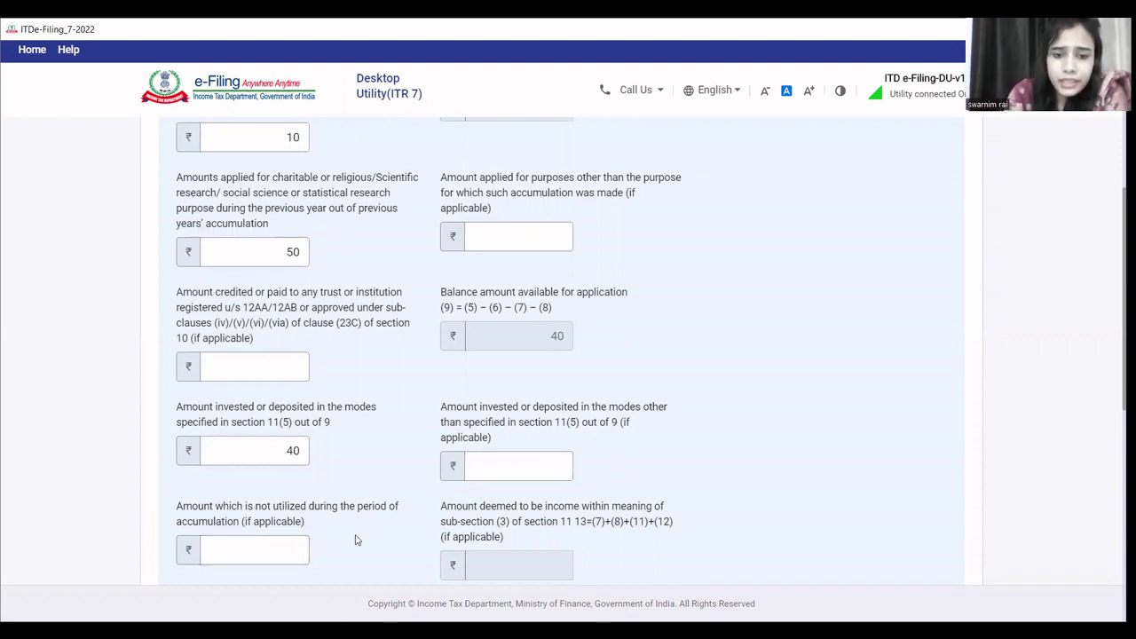
scroll(356, 540, "down", 1)
left_click(276, 491)
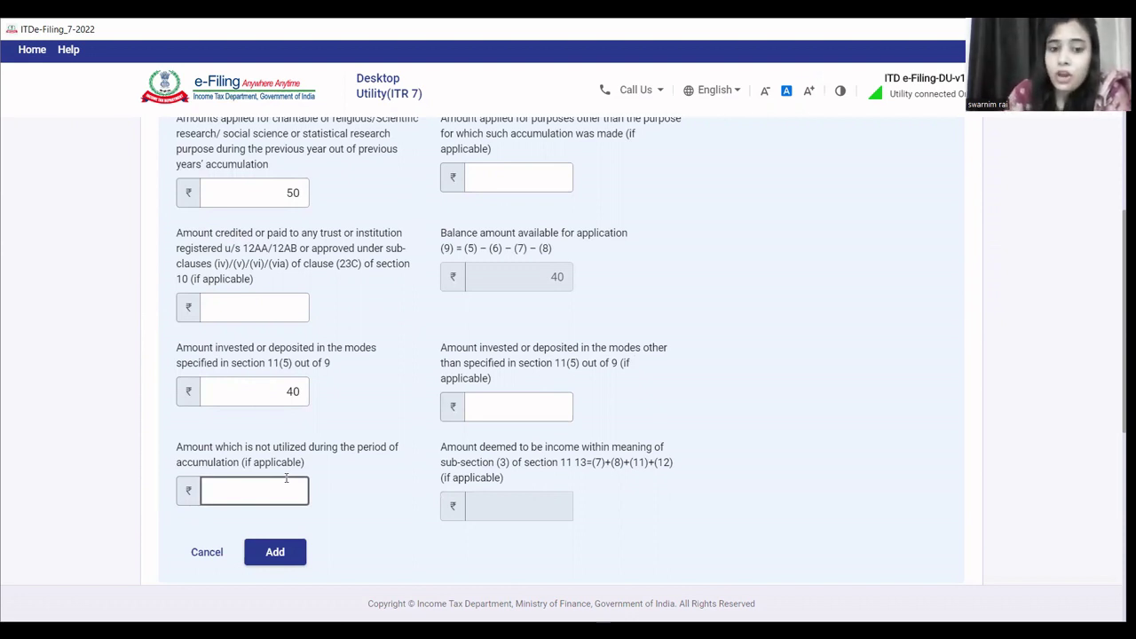
left_click(406, 496)
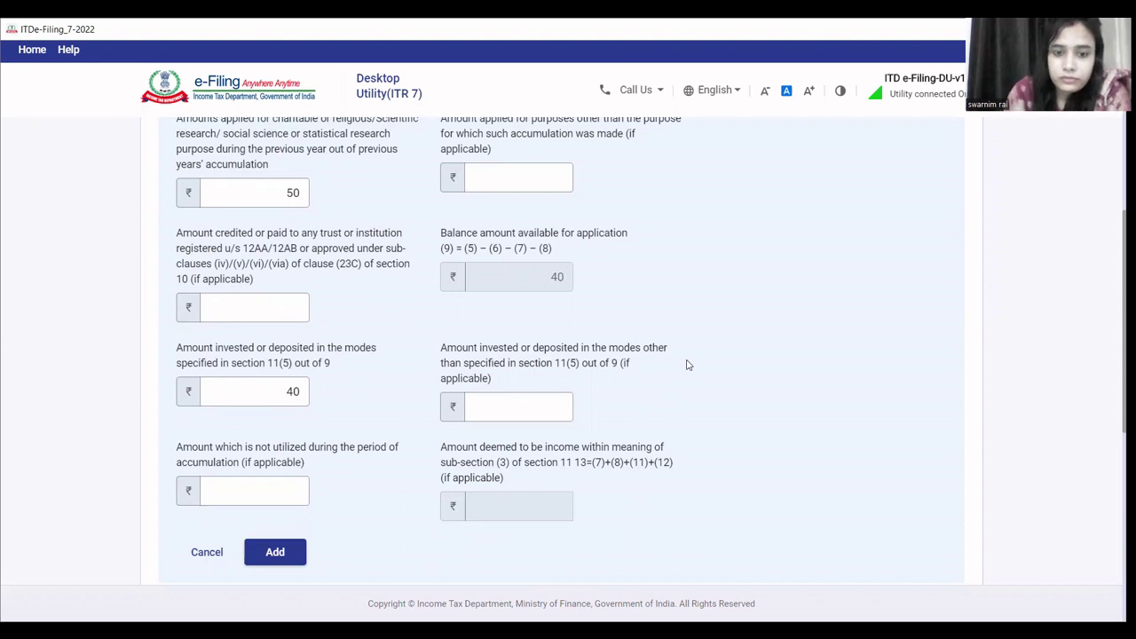
Examine the other-purpose, credited-to-trust and non-specified investment fields that make up the amount deemed to be income under section 11(3).
scroll(686, 364, "up", 1)
left_click(519, 207)
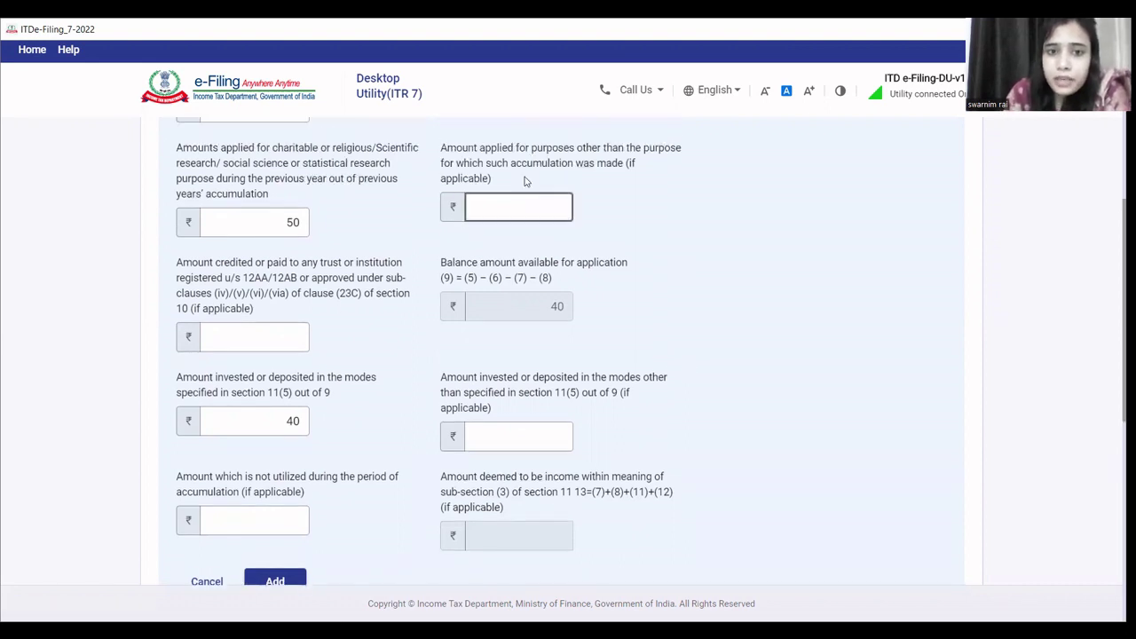
left_click(593, 195)
left_click(279, 333)
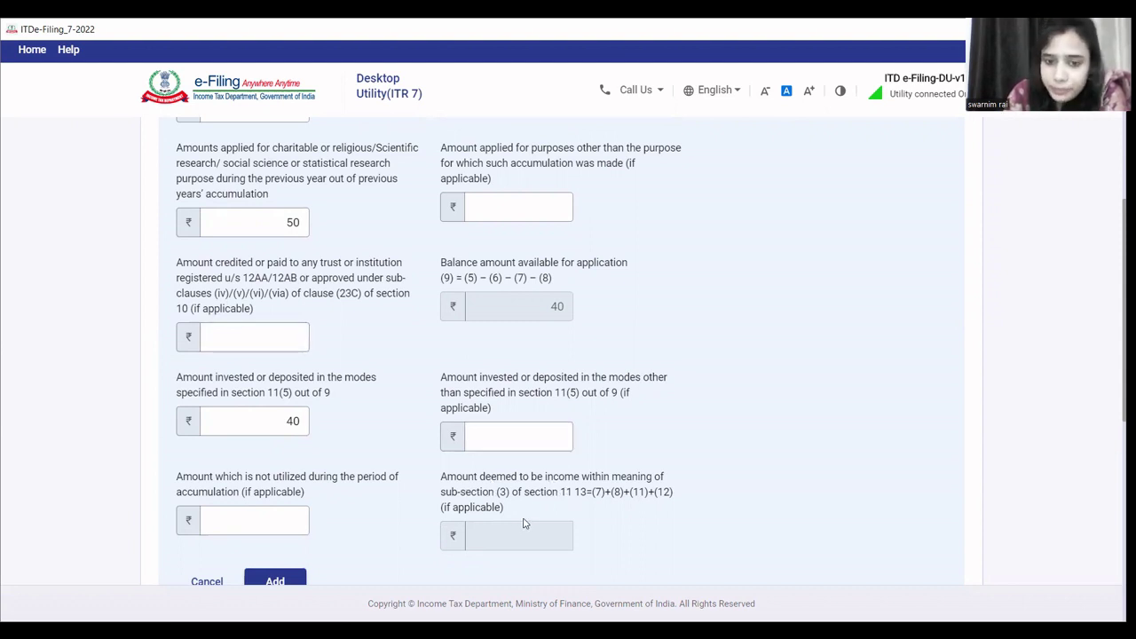
left_click(540, 435)
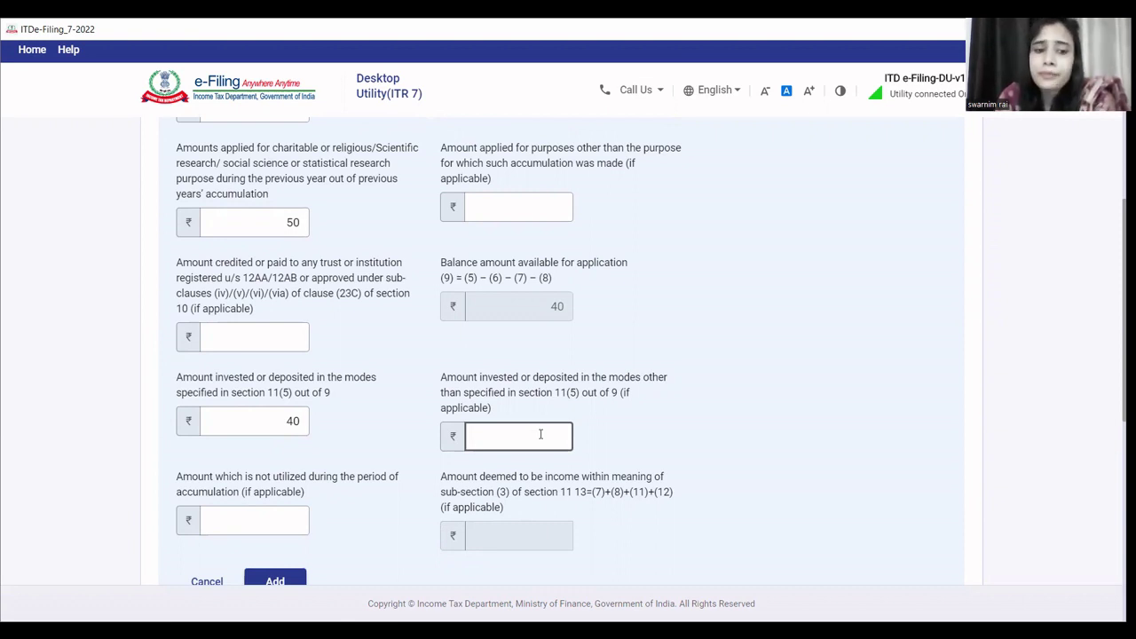
left_click(338, 504)
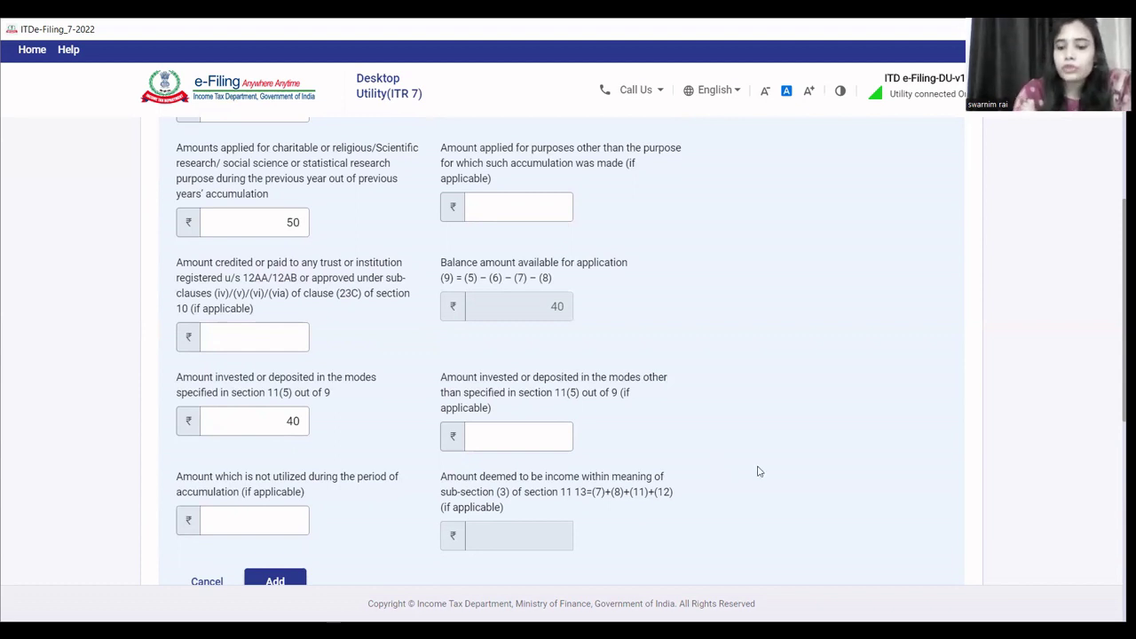
Change the year of accumulation to 2021-22 and set the amount accumulated in that year to 120.
scroll(759, 472, "up", 5)
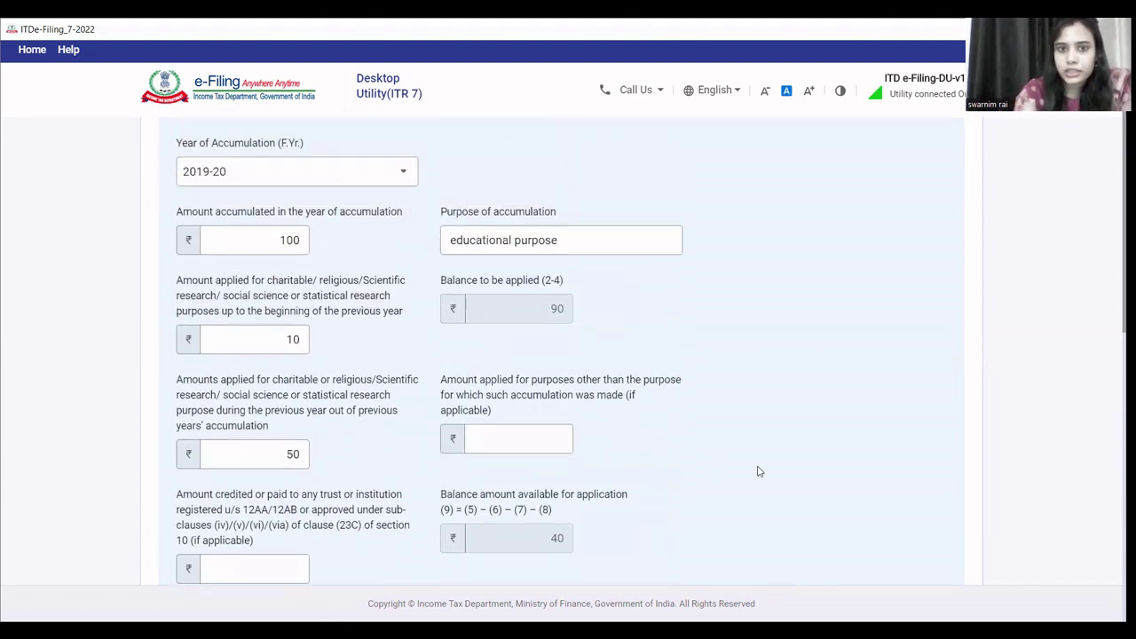
scroll(759, 471, "up", 2)
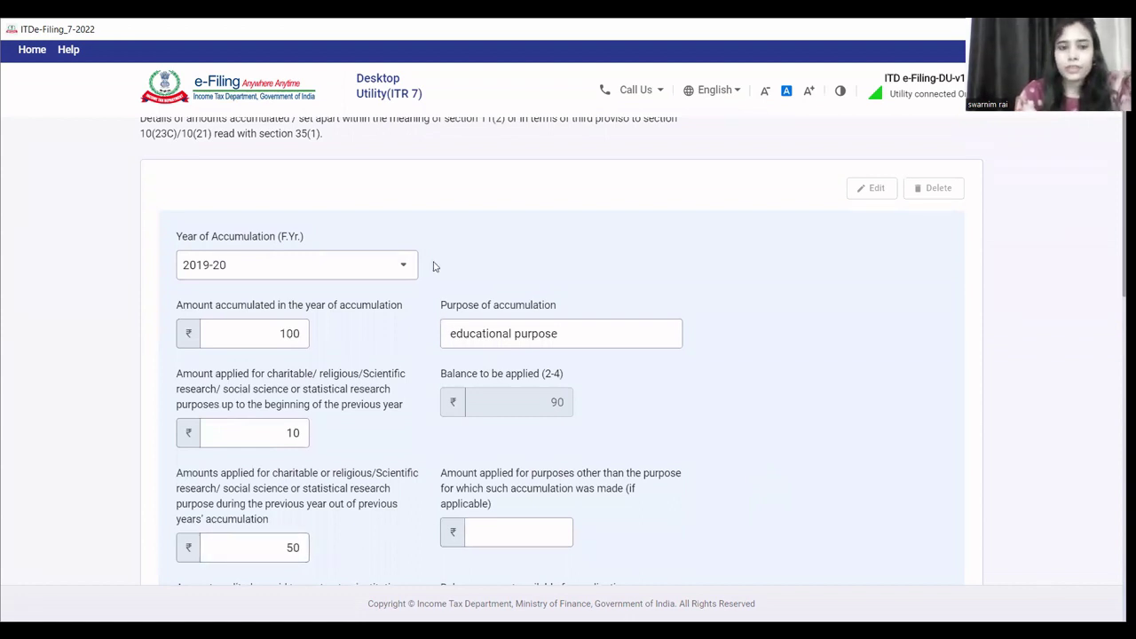
left_click(372, 276)
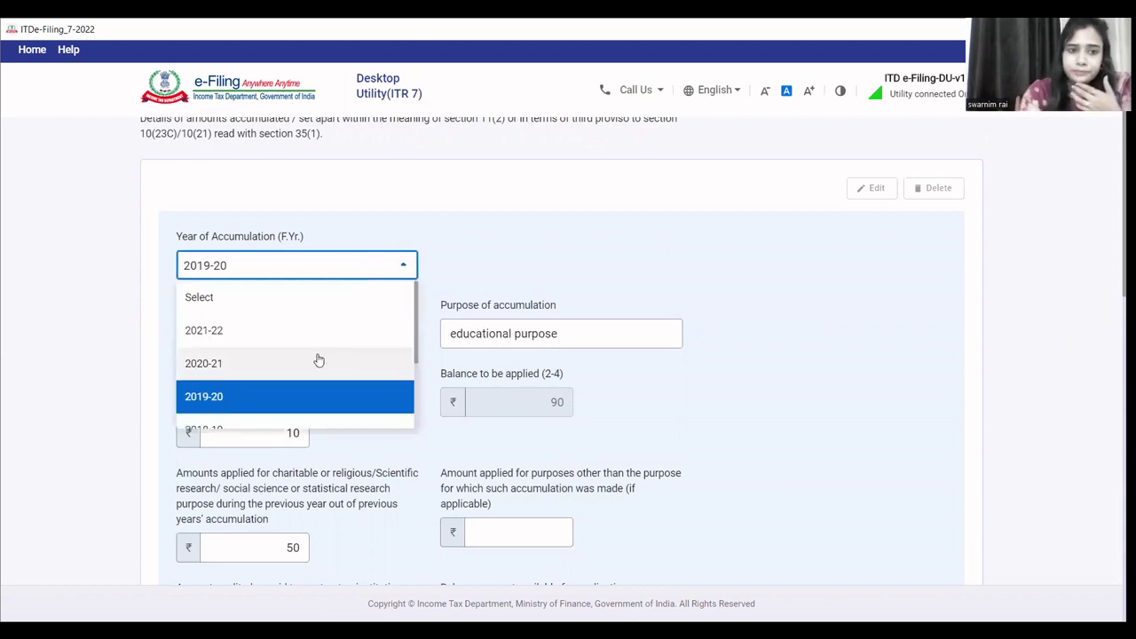
left_click(306, 329)
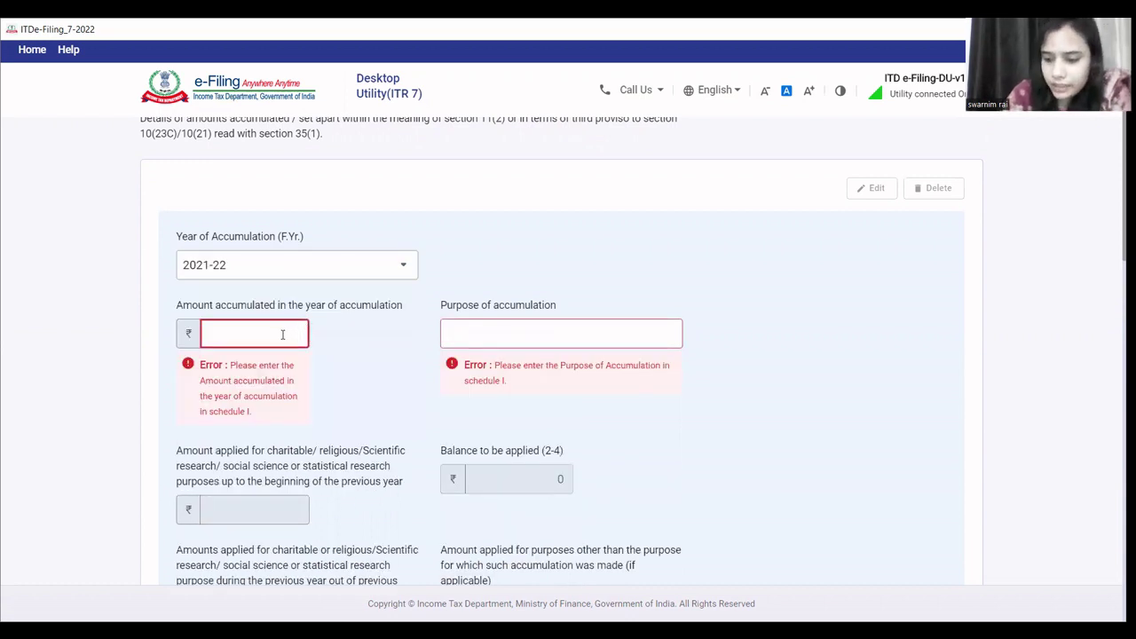
type("120")
Enter "educational purpose" as the purpose of accumulation for 2021-22.
left_click(465, 332)
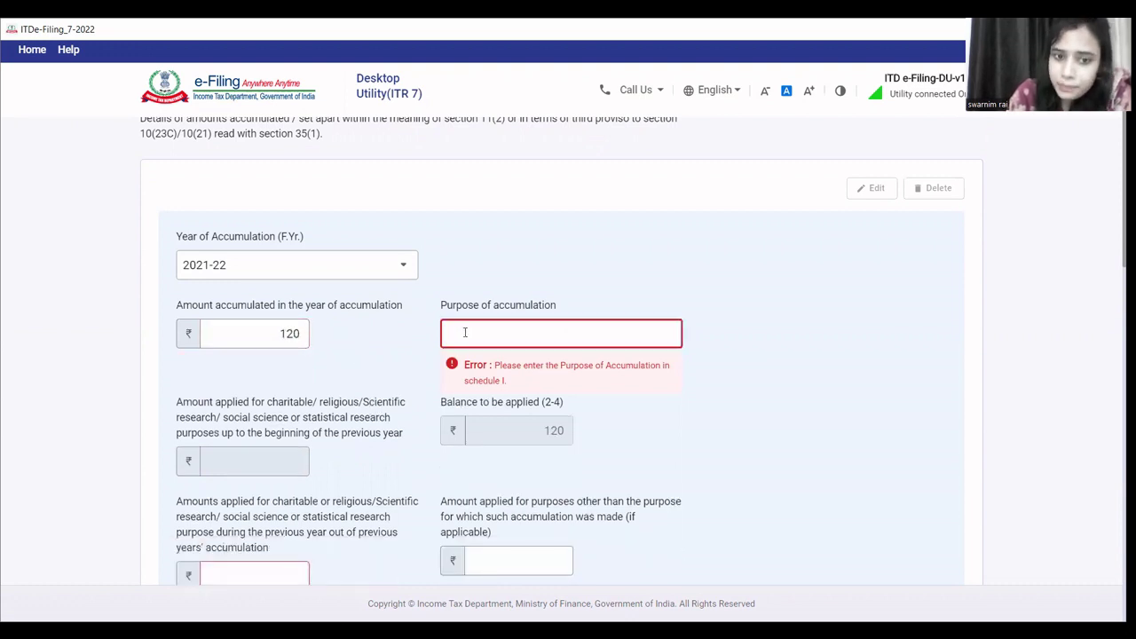
type("educa")
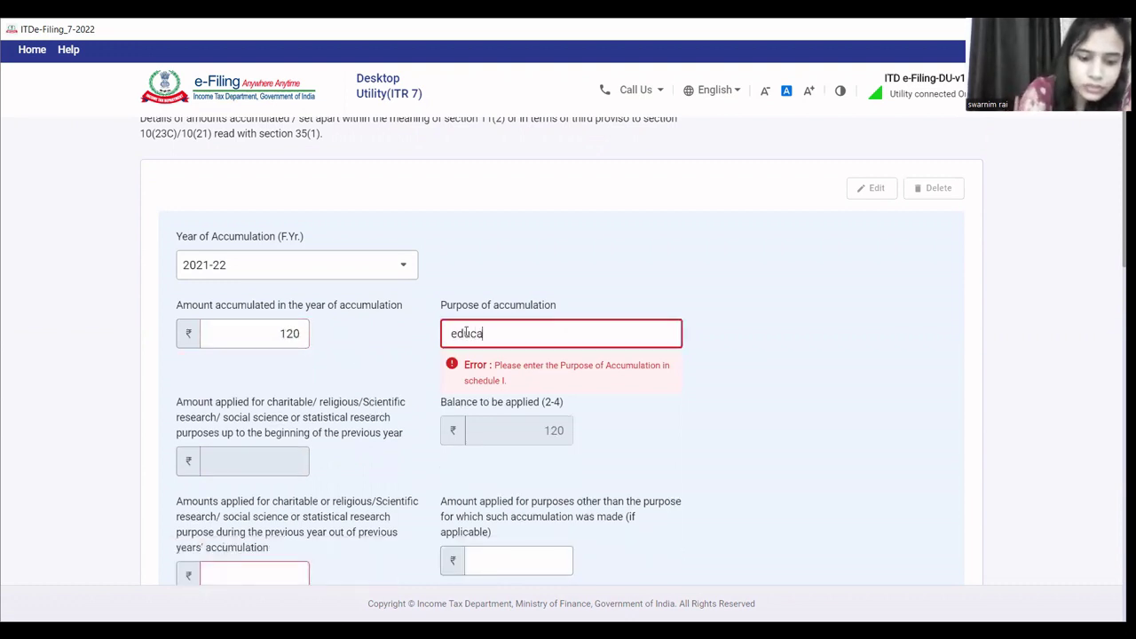
type("tional")
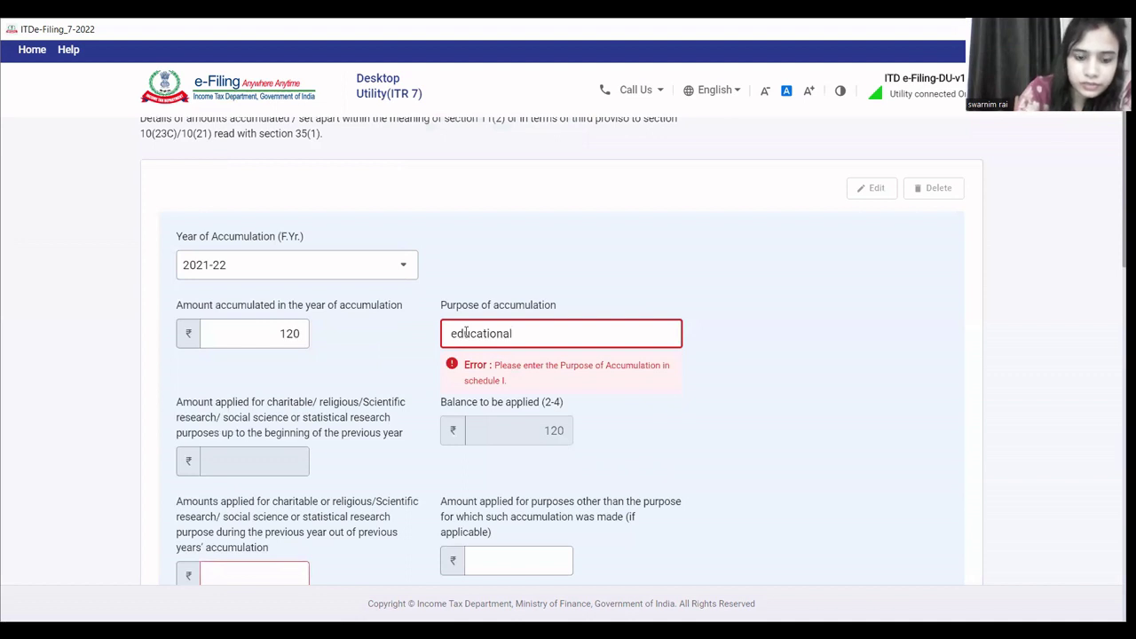
type(" purpose")
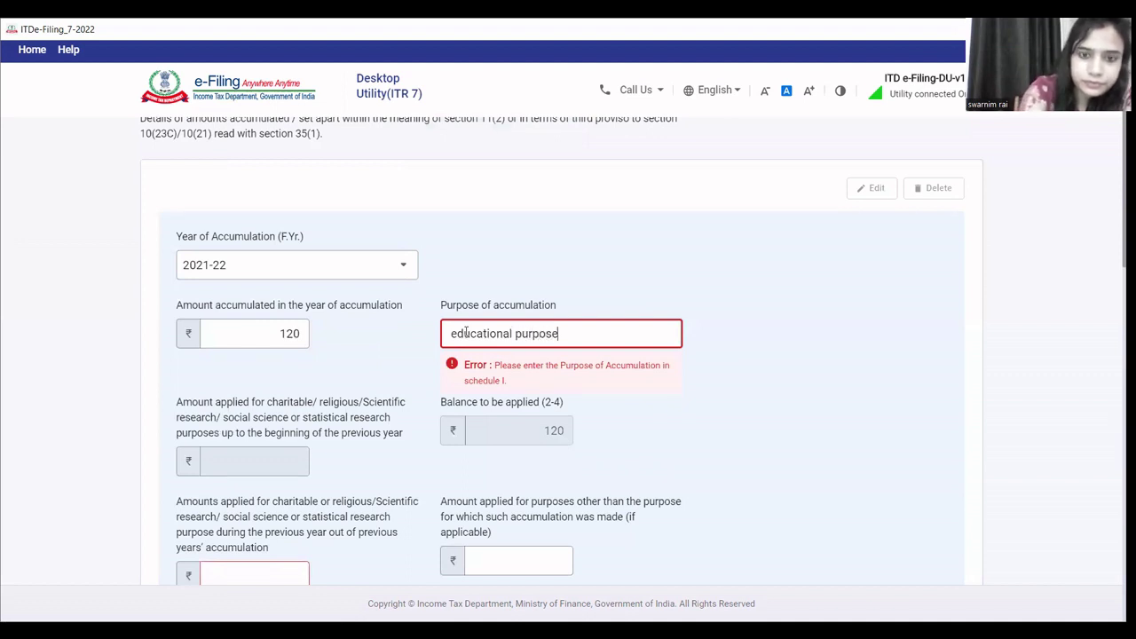
left_click(672, 391)
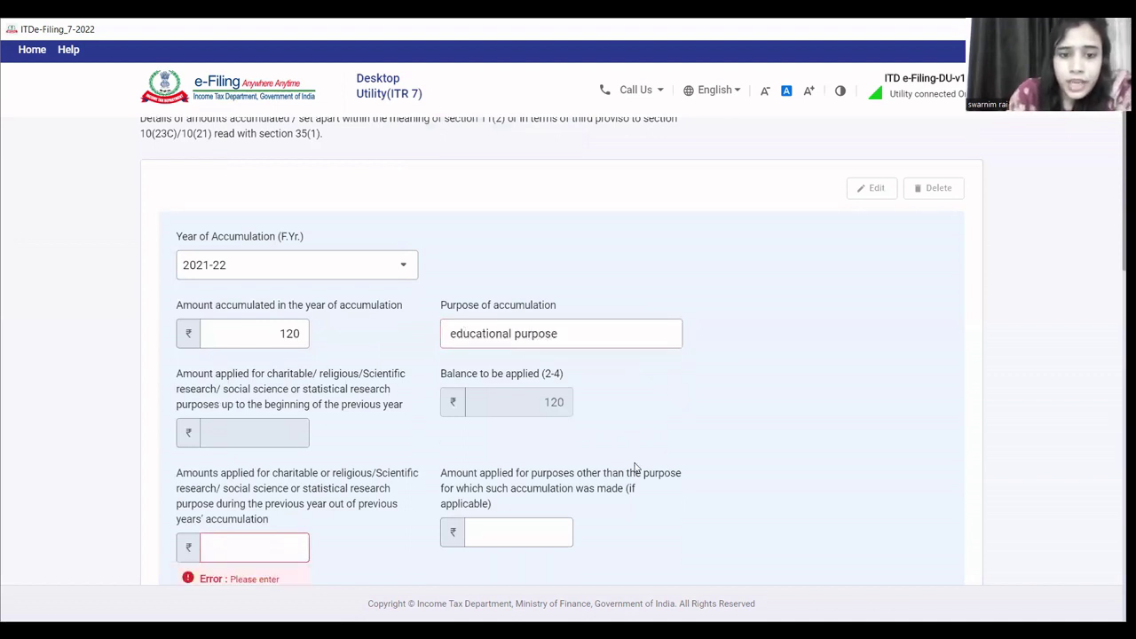
Set both the amount applied during the previous year and the amount applied for other purposes to 0.
scroll(635, 468, "down", 2)
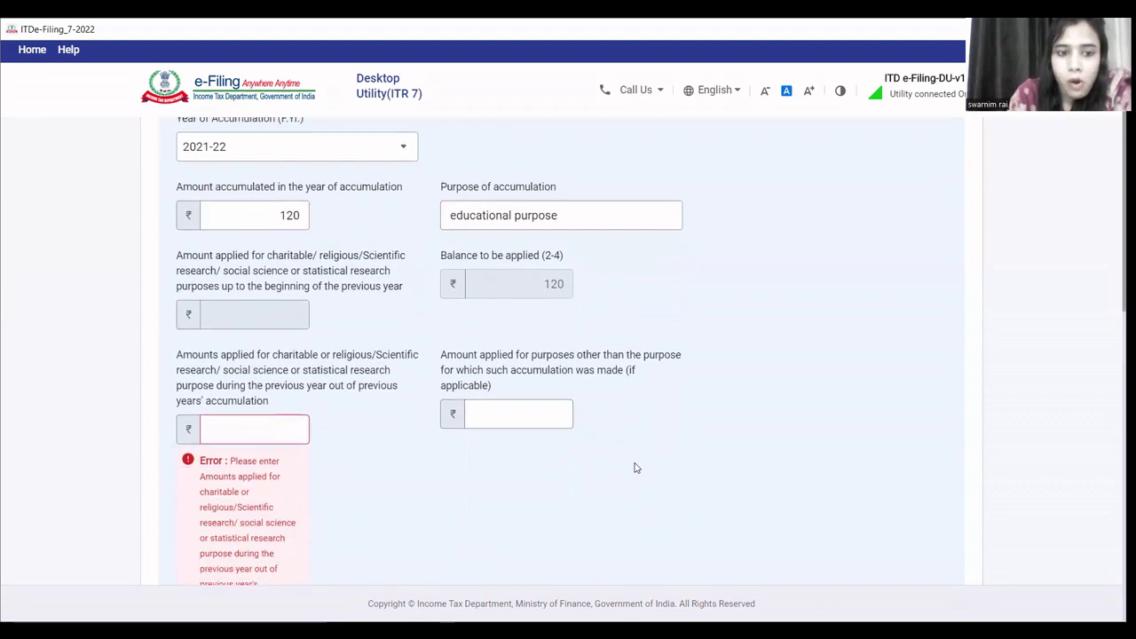
left_click(305, 420)
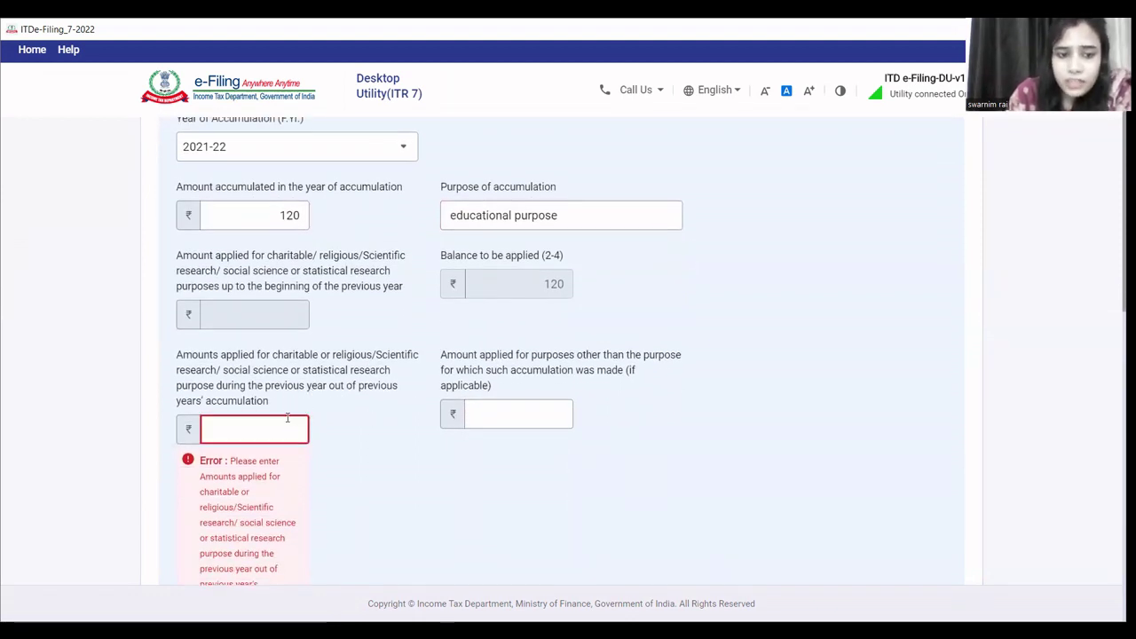
type("0")
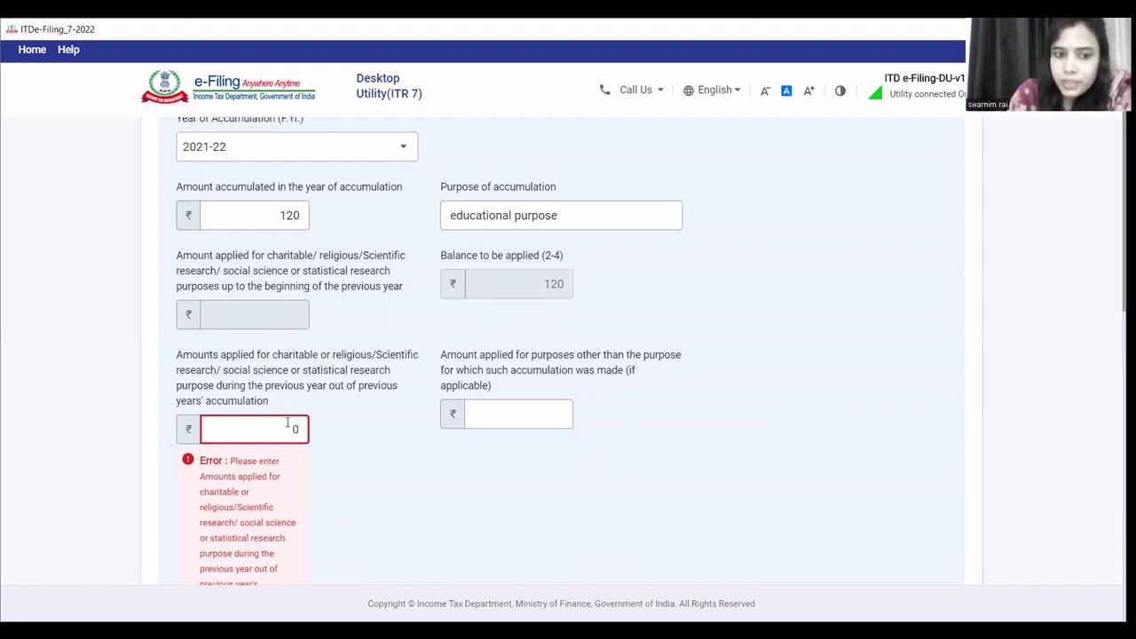
left_click(399, 452)
left_click(508, 421)
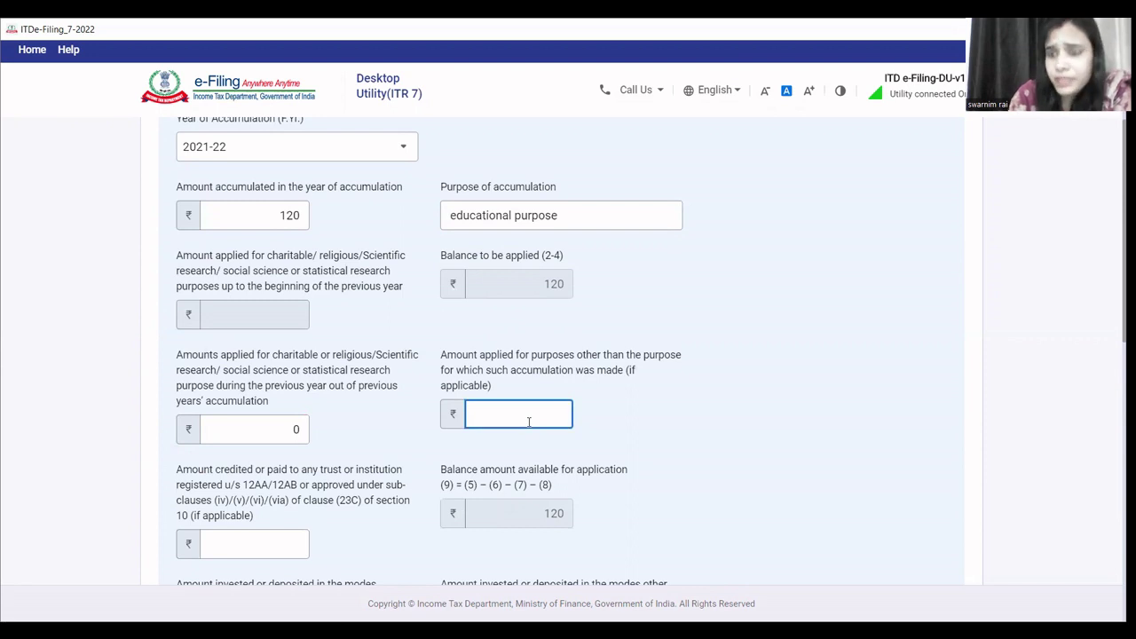
type("0")
left_click(668, 471)
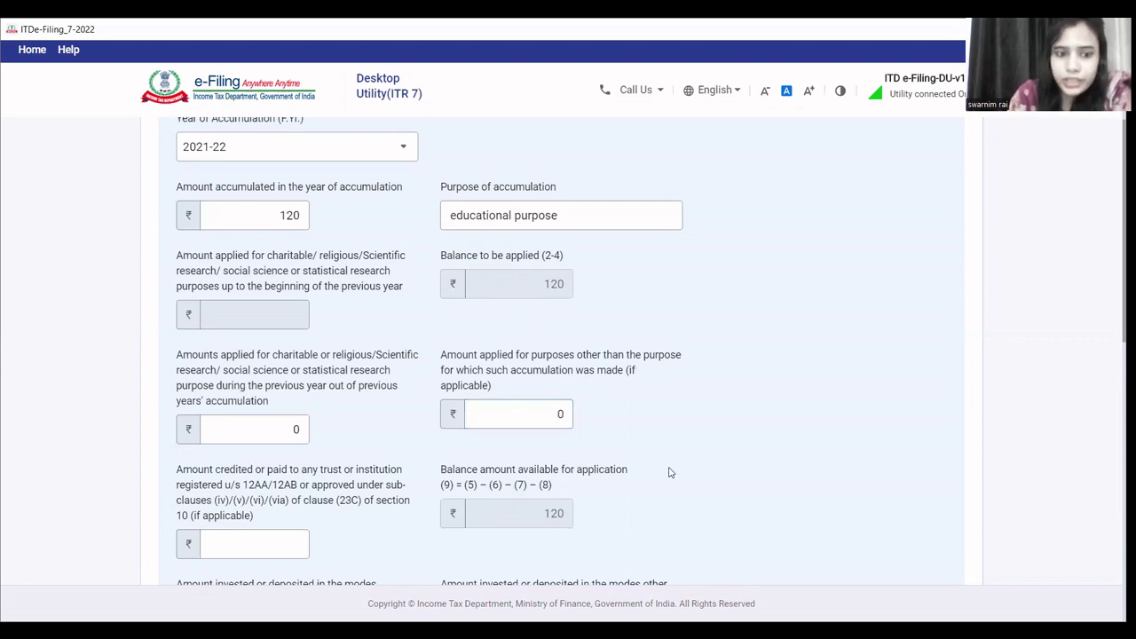
Set the amount credited or paid to any trust or institution registered u/s 12AA/12AB to 0.
left_click(239, 545)
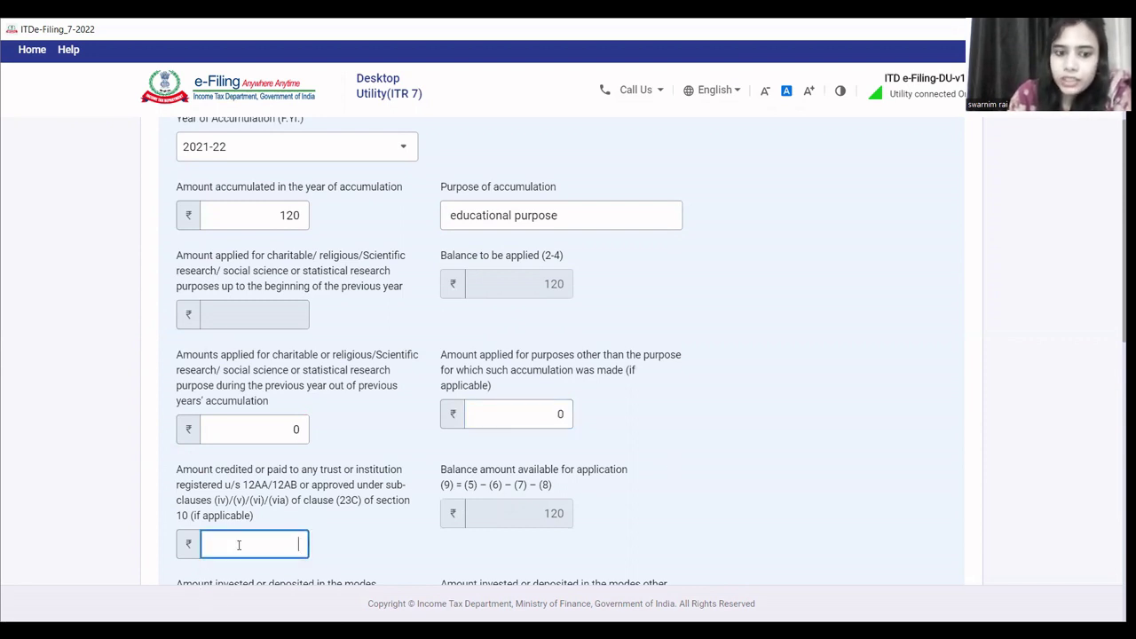
left_click(769, 498)
scroll(771, 500, "down", 1)
scroll(771, 499, "down", 1)
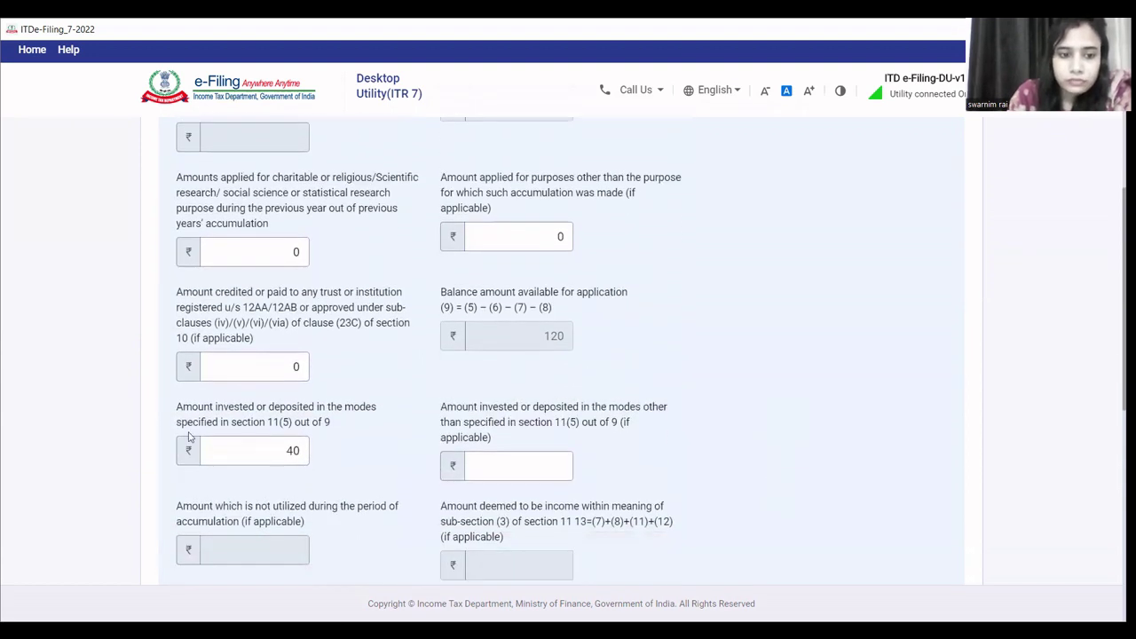
Set the amount invested or deposited in the modes specified in section 11(5) to 120.
left_click(259, 450)
key("ctrl+a")
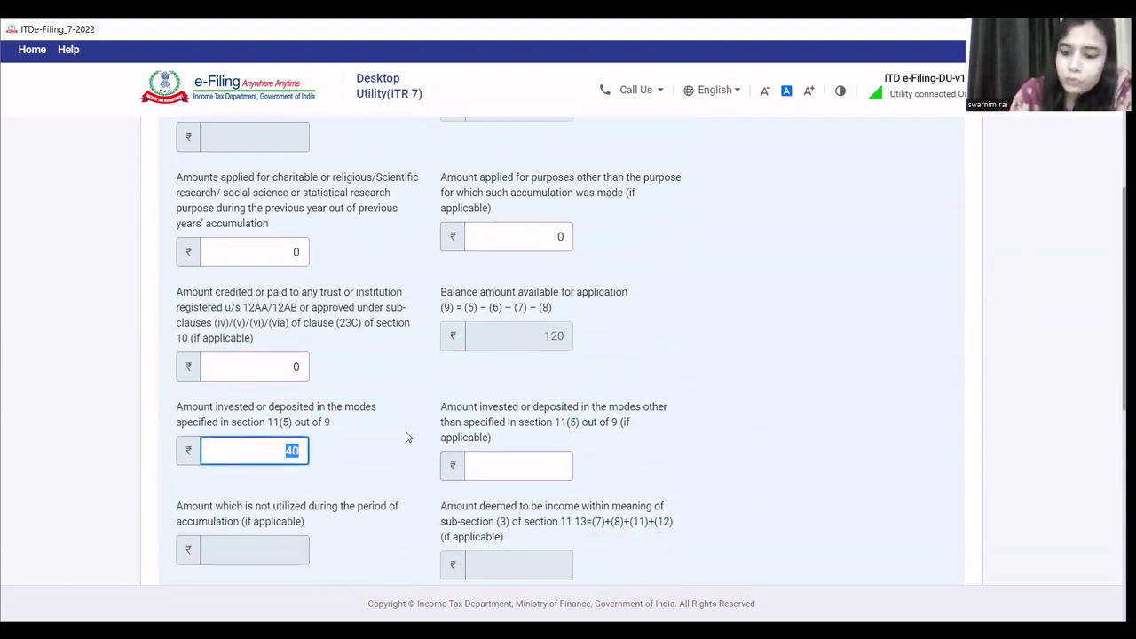
type("120")
left_click(388, 457)
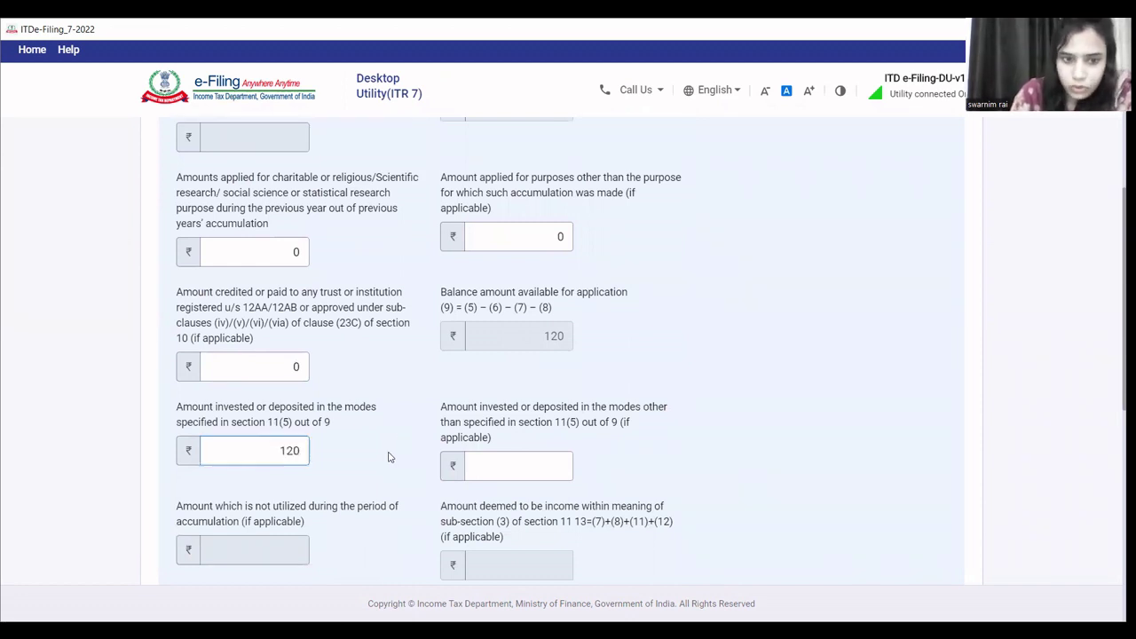
Set the amount invested in the modes specified in section 11(5) to 100 and the amount invested in other modes to 20.
left_click(231, 441)
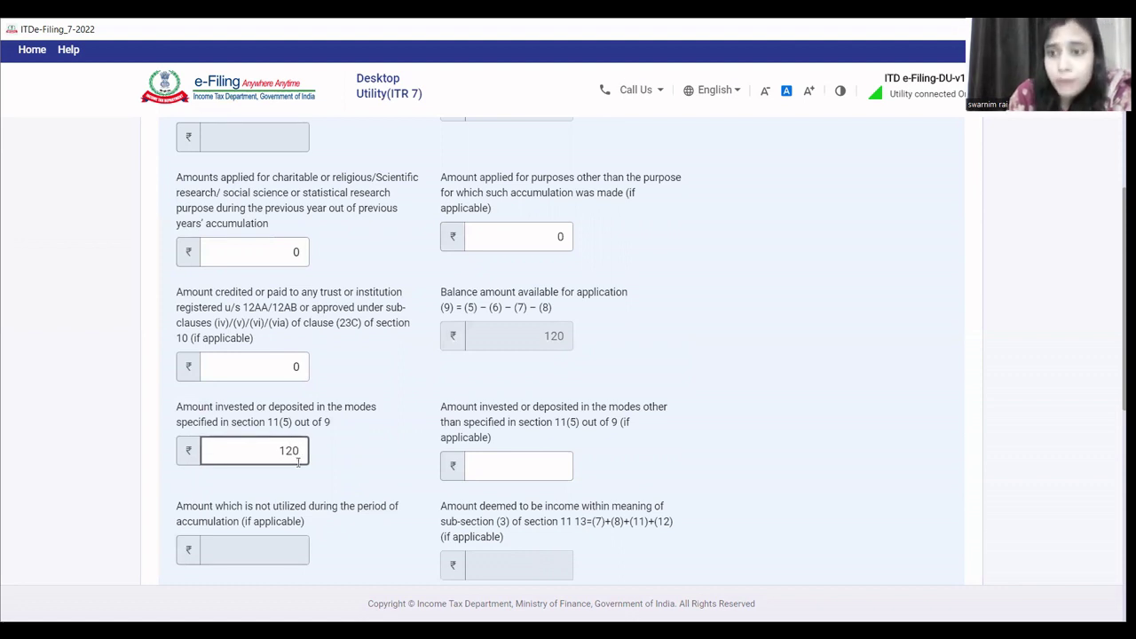
left_click(523, 463)
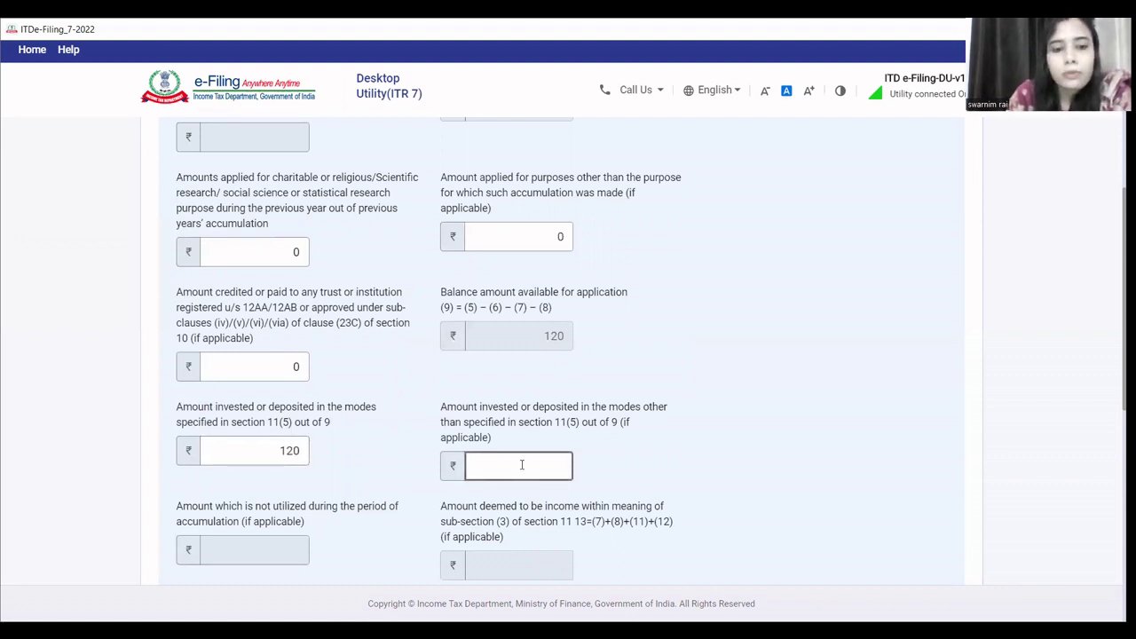
left_click(296, 446)
left_click_drag(280, 450, 376, 470)
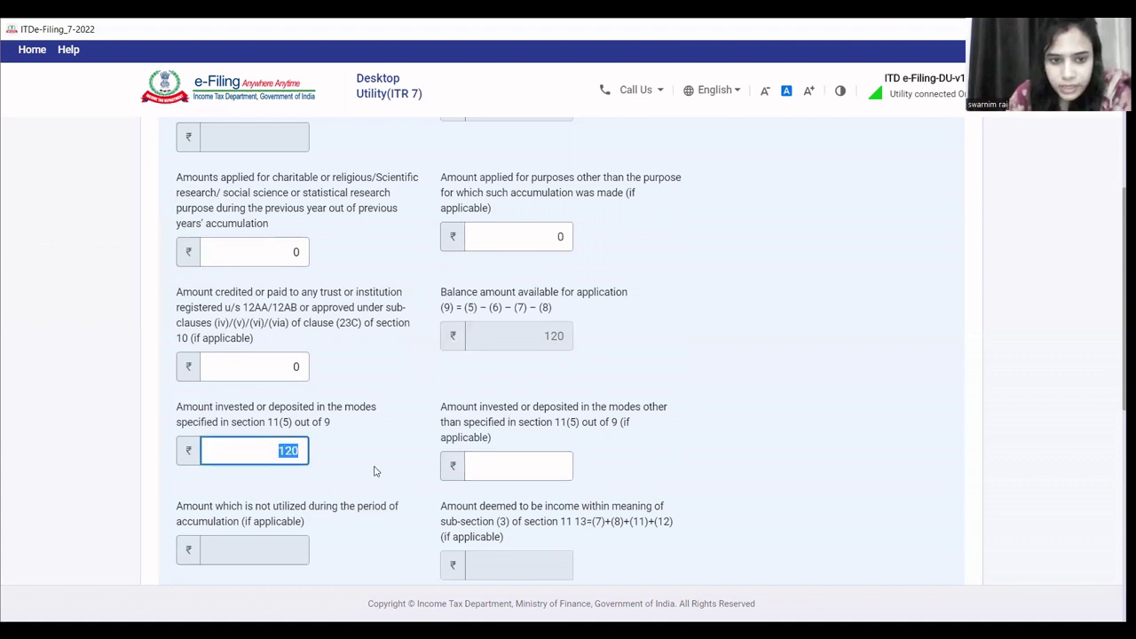
type("100")
left_click(518, 467)
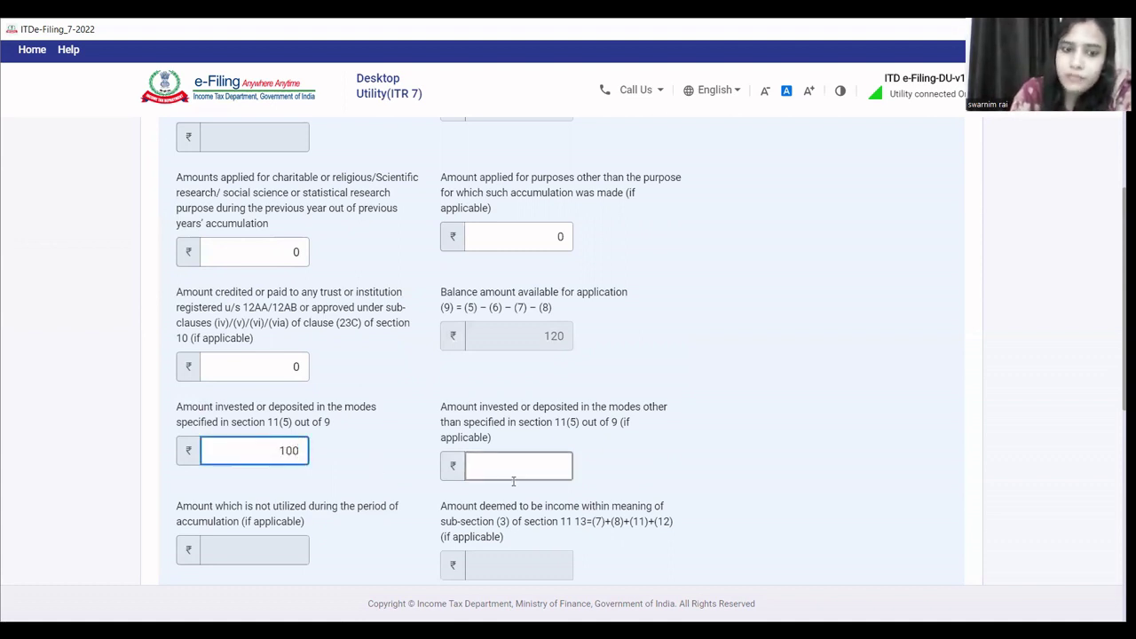
type("20")
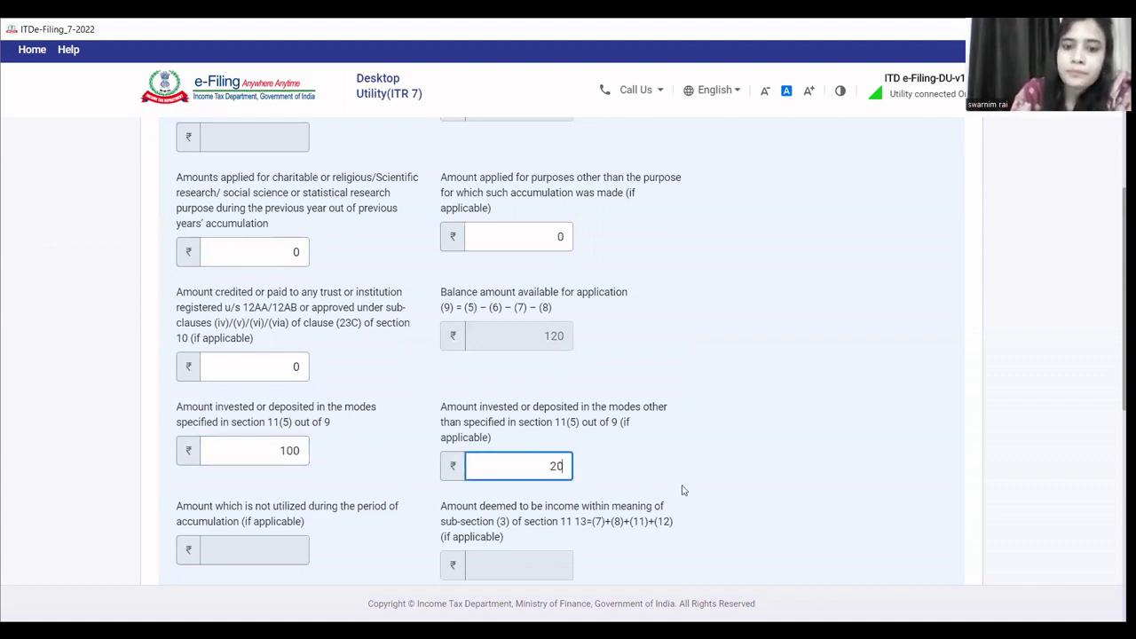
left_click(811, 482)
Add the completed 2021-22 educational purpose entry to the Schedule I table and review its amounts across all columns.
scroll(809, 481, "down", 1)
scroll(810, 481, "down", 2)
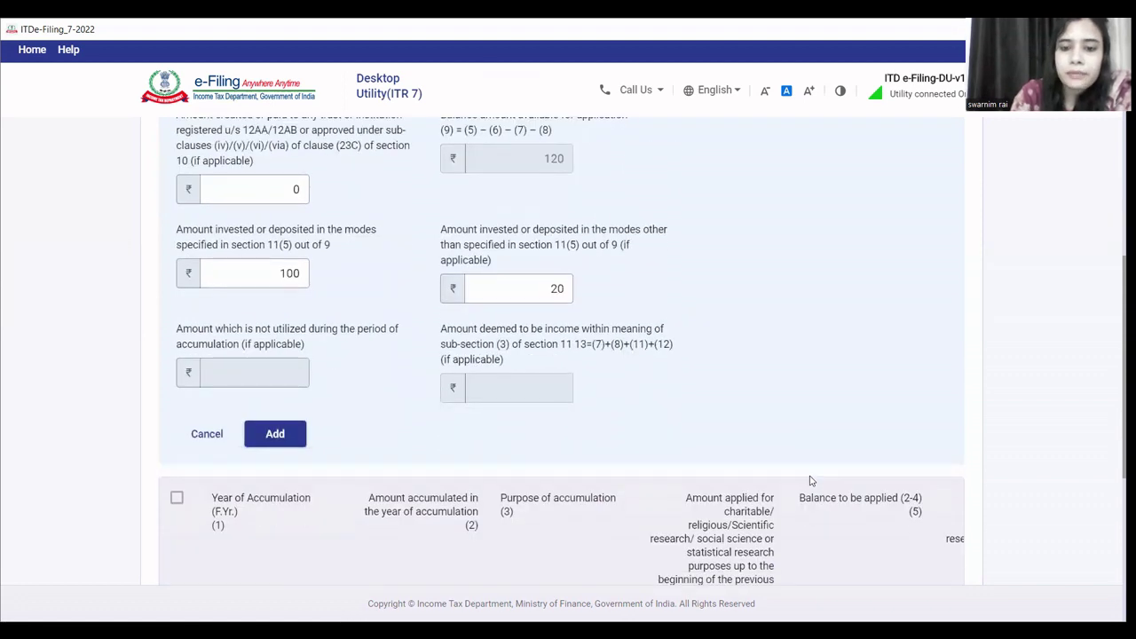
scroll(810, 481, "up", 1)
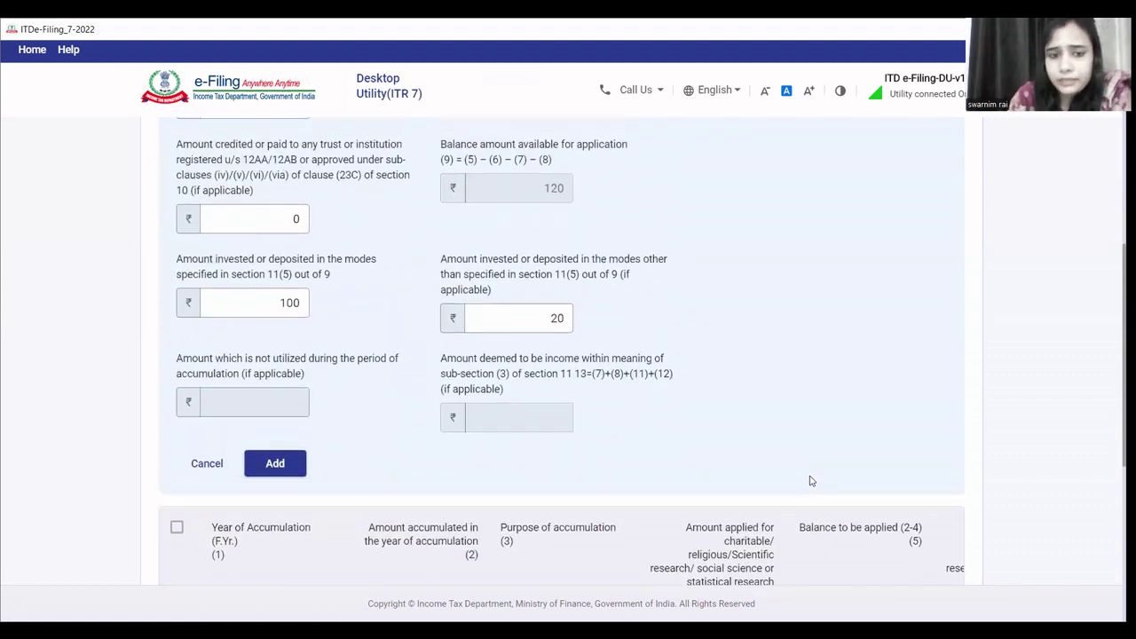
left_click(275, 463)
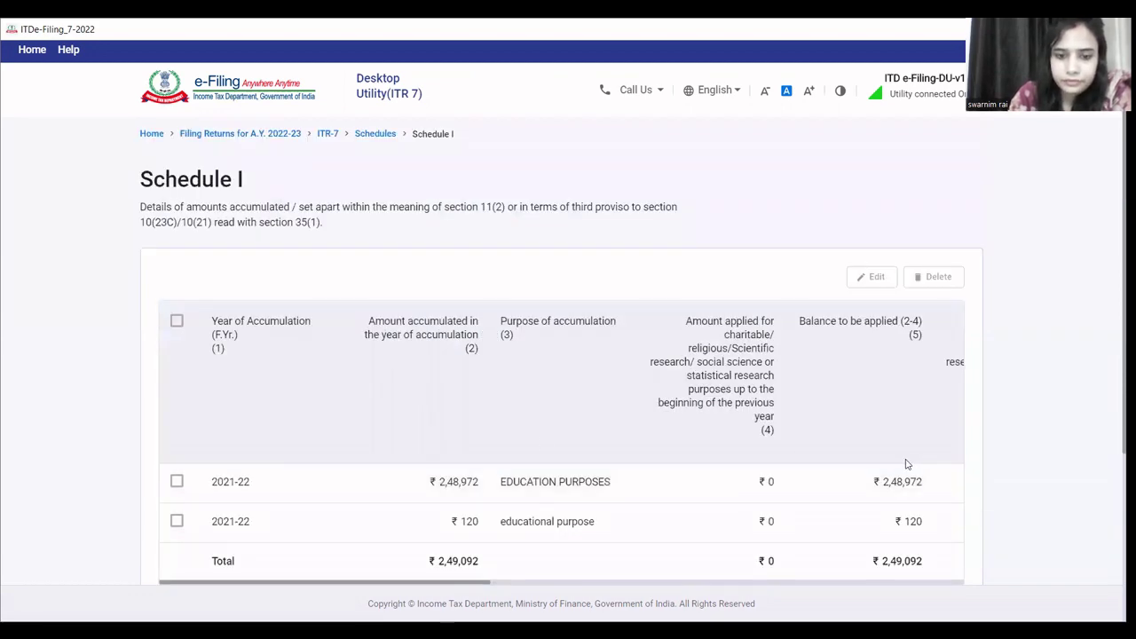
scroll(906, 464, "right", 10)
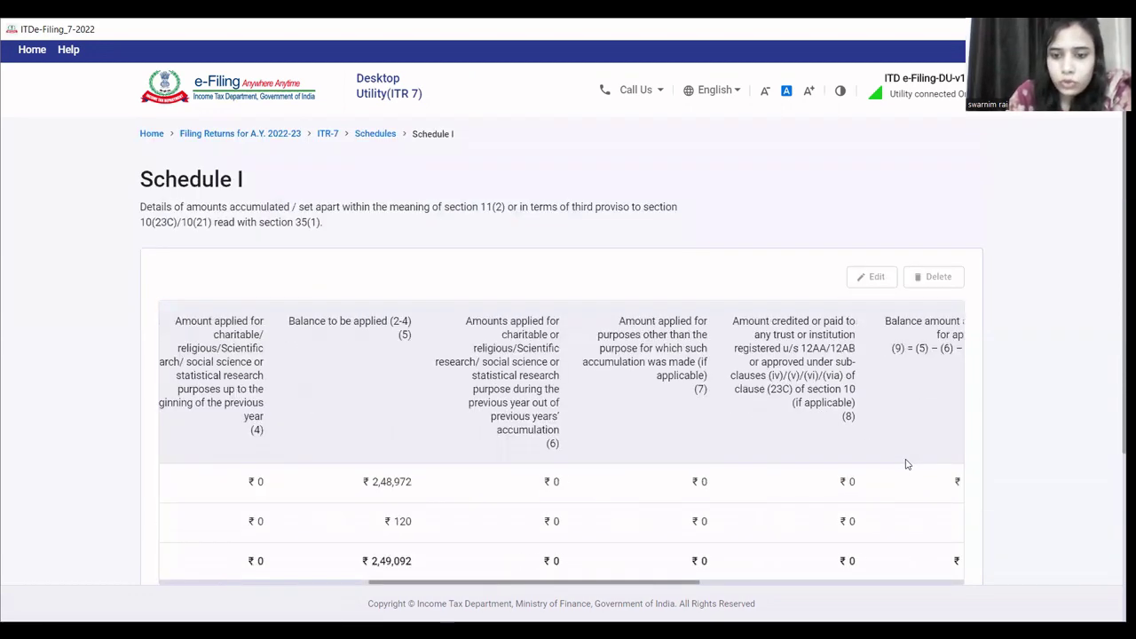
scroll(561, 444, "right", 2)
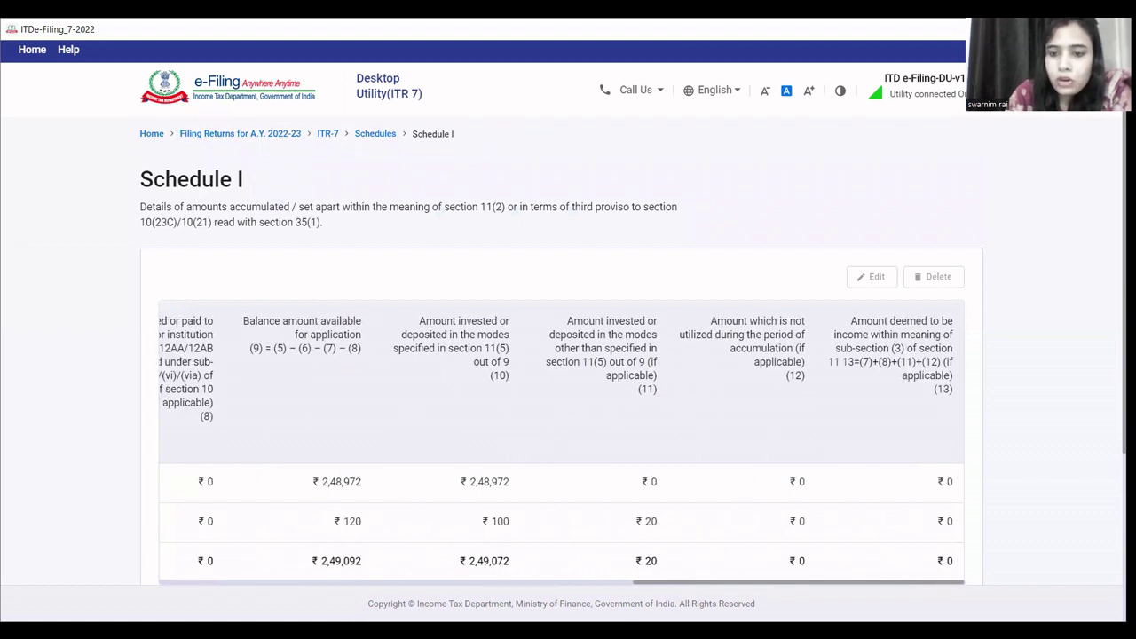
scroll(561, 444, "left", 12)
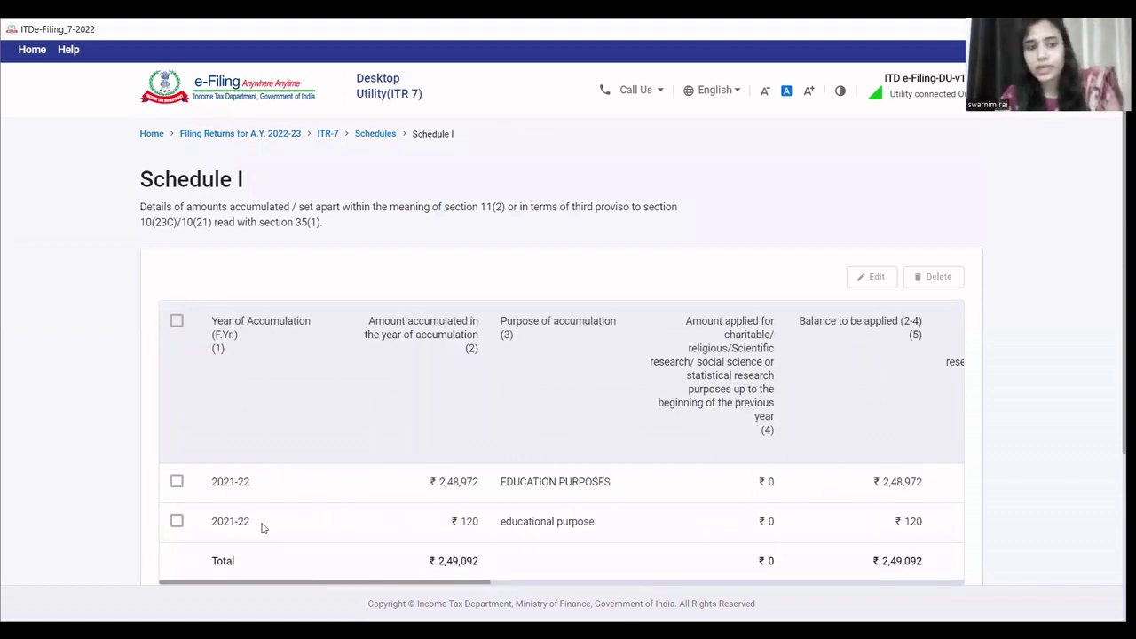